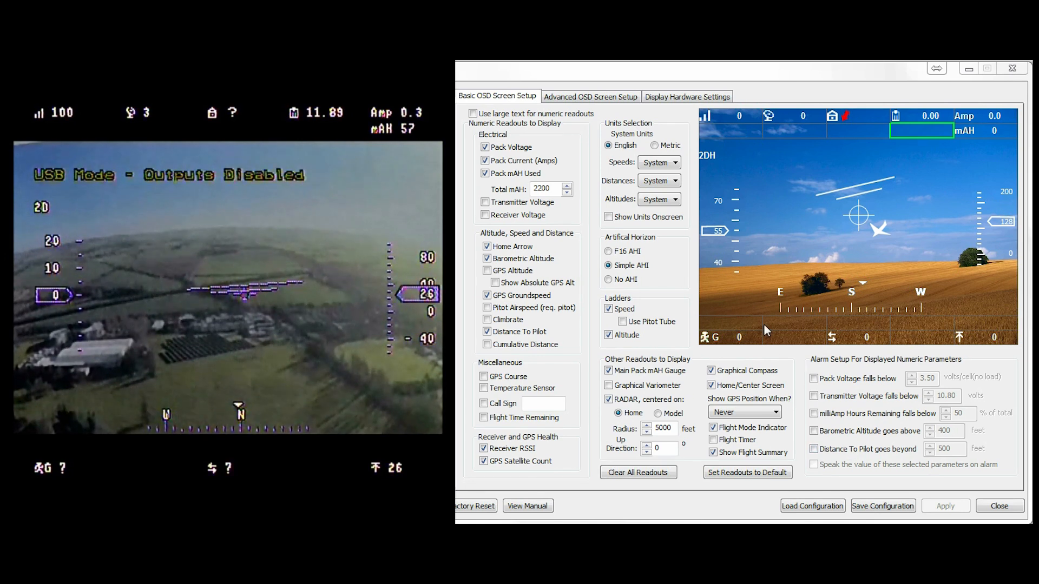
Step: Disable the Reverse color for PAL camera option in the display hardware settings, apply it, and return to the basic OSD setup
click(683, 97)
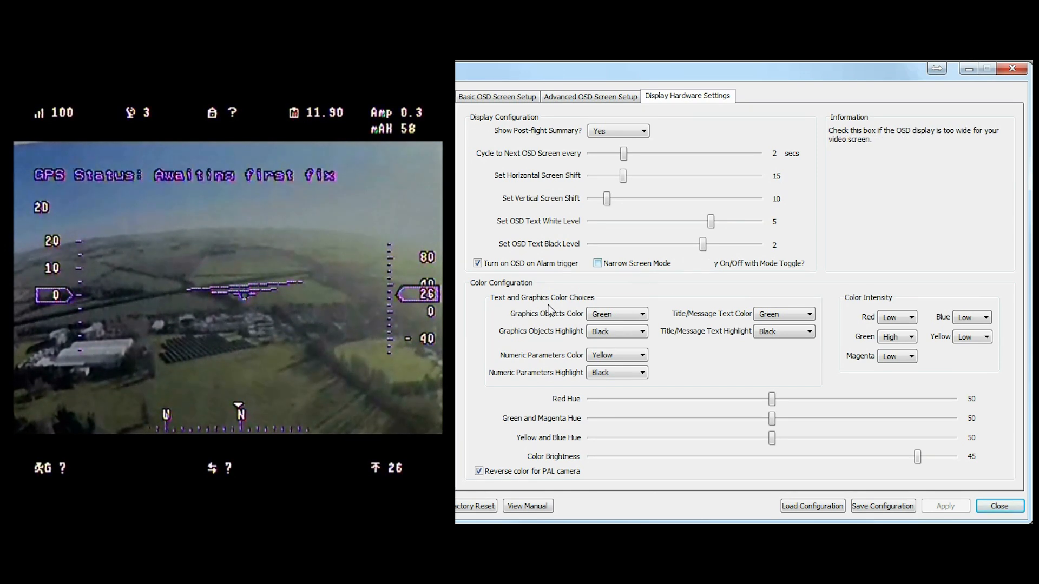
click(501, 474)
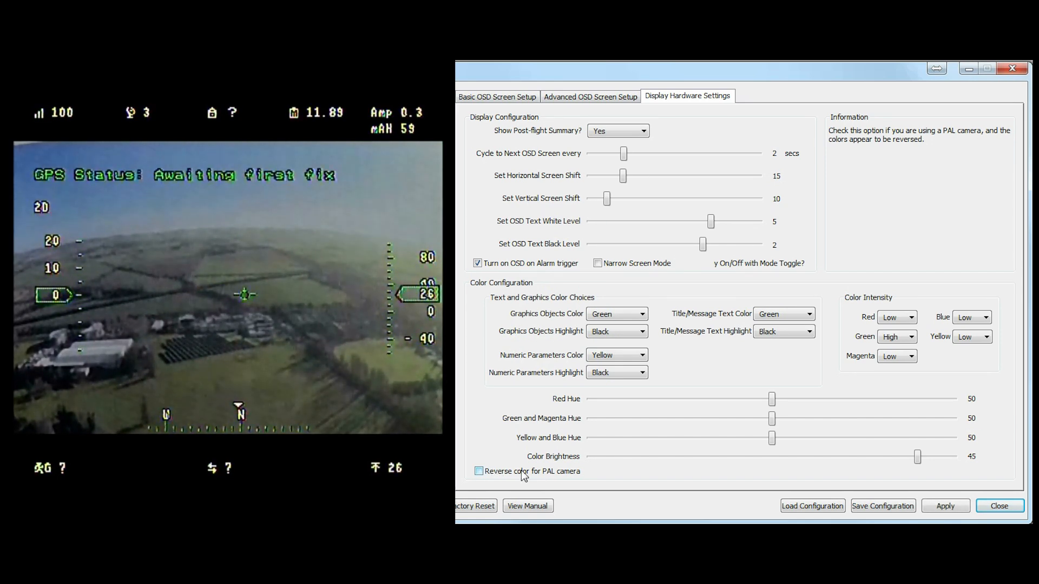
click(946, 506)
click(513, 99)
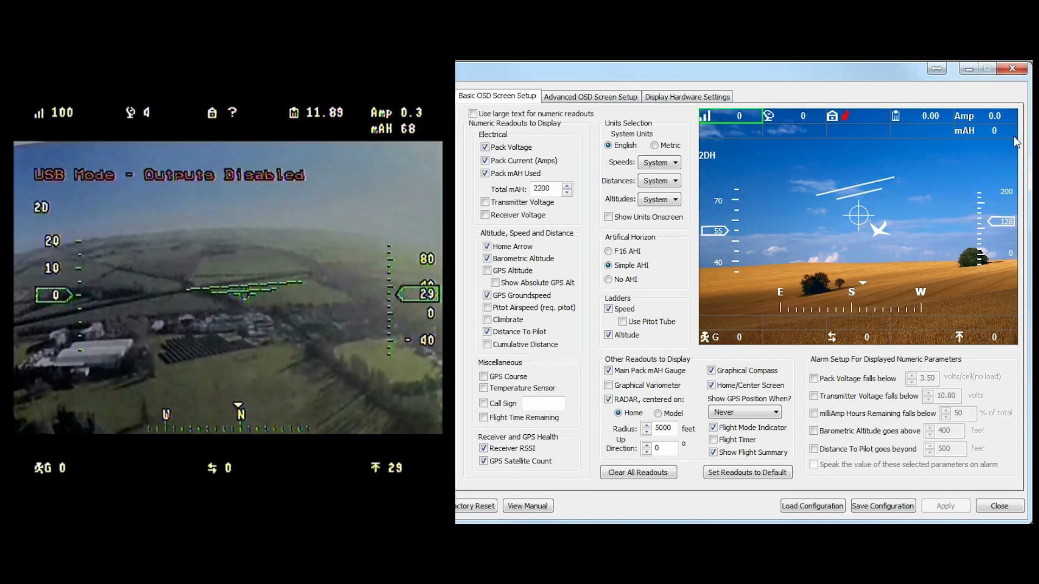
Step: Move the mAH readout to the OSD's lower readout row, just above the distance readout, and place Amp beside it
click(984, 131)
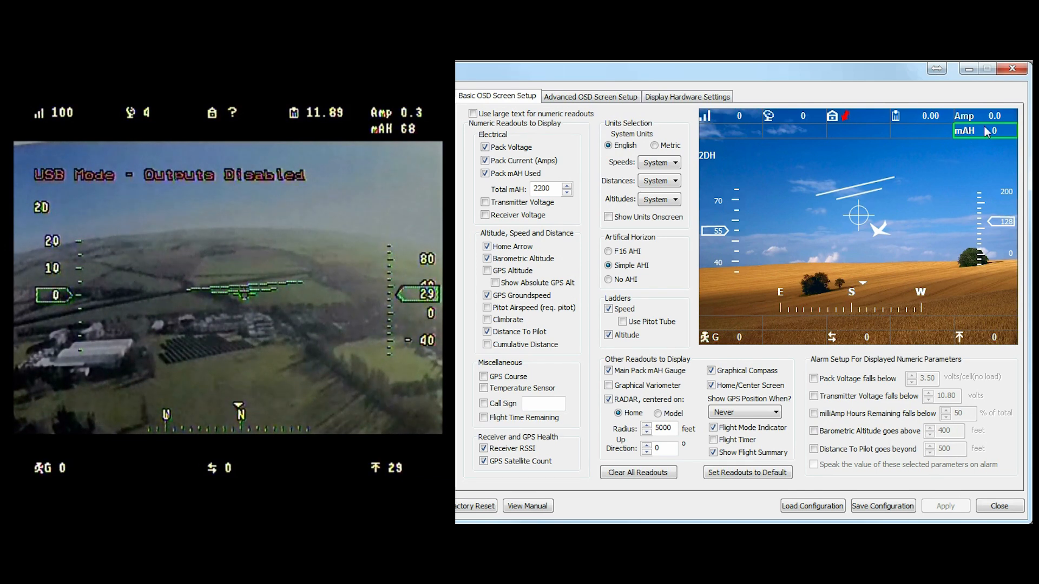
drag(986, 132, 860, 324)
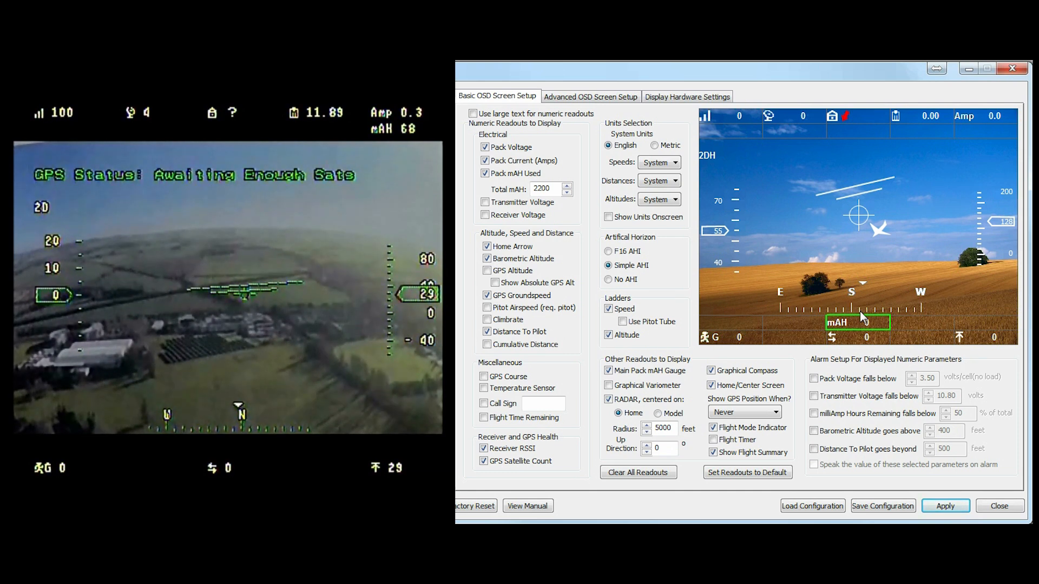
click(947, 506)
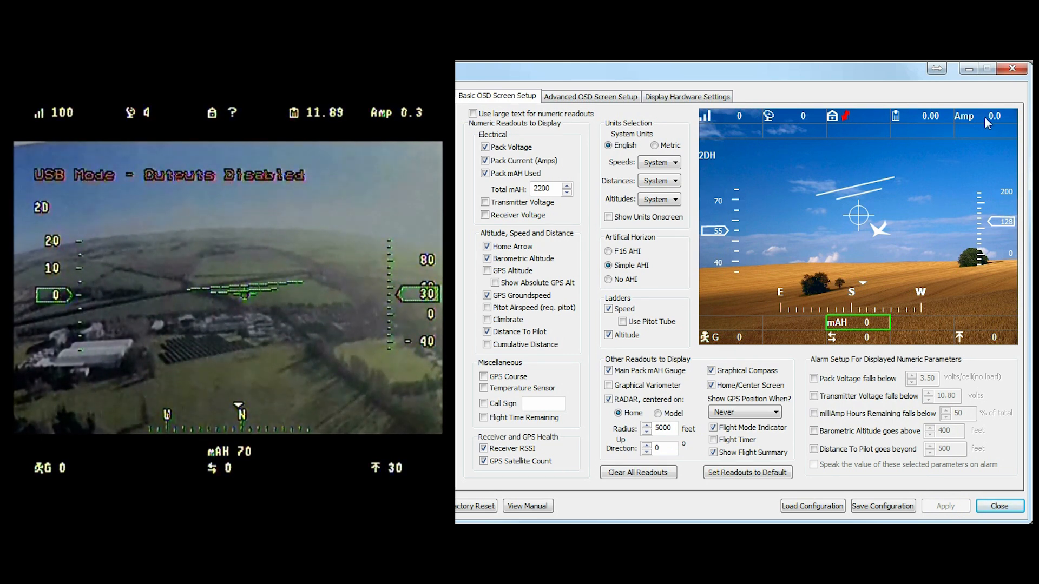
drag(986, 117, 921, 323)
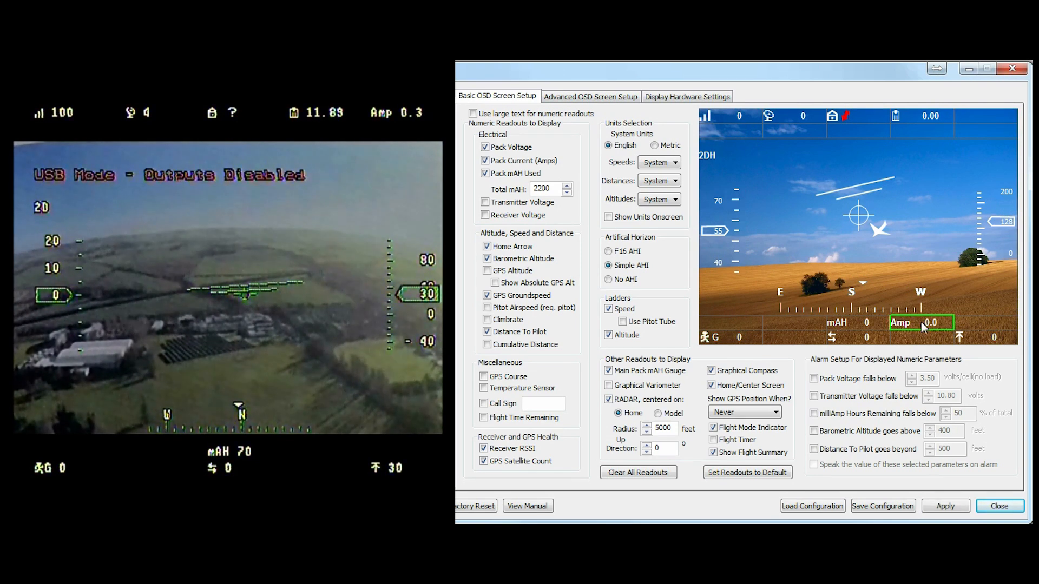
Step: Place the pack voltage readout in the OSD's upper-left slot with the receiver RSSI readout directly beneath it, and apply the layout
drag(907, 115, 729, 112)
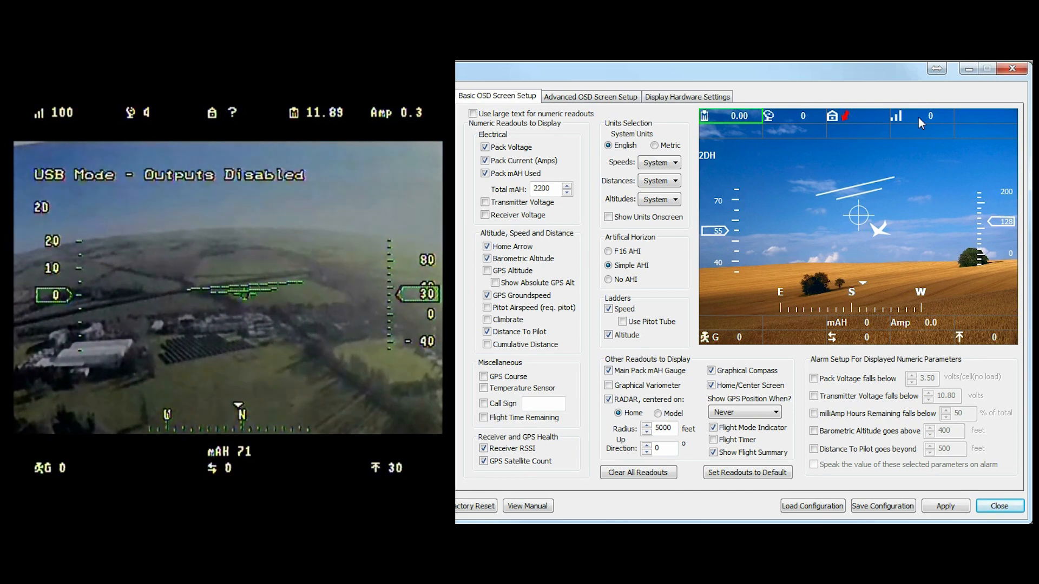
drag(923, 116, 738, 125)
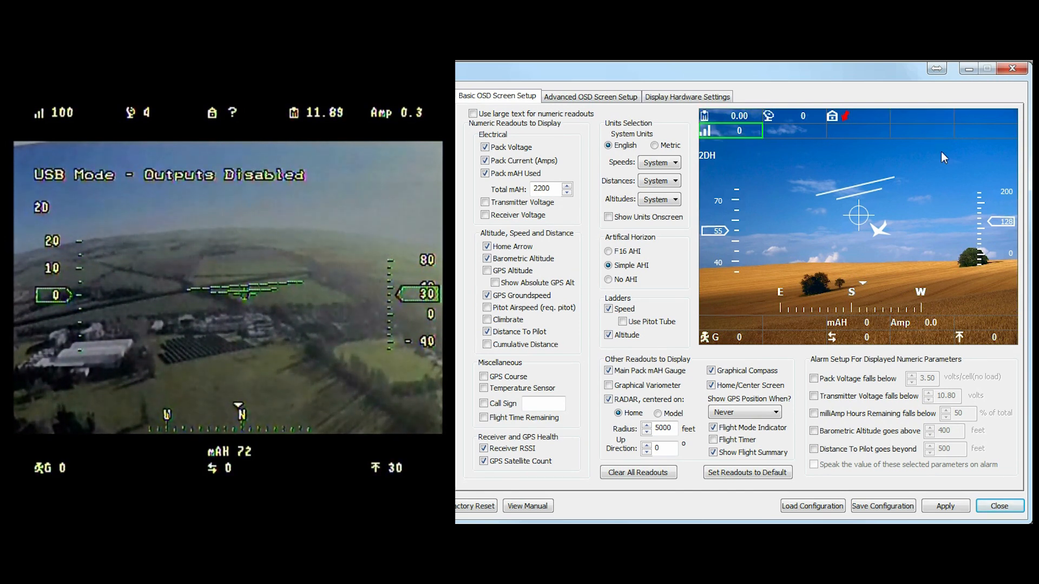
click(944, 507)
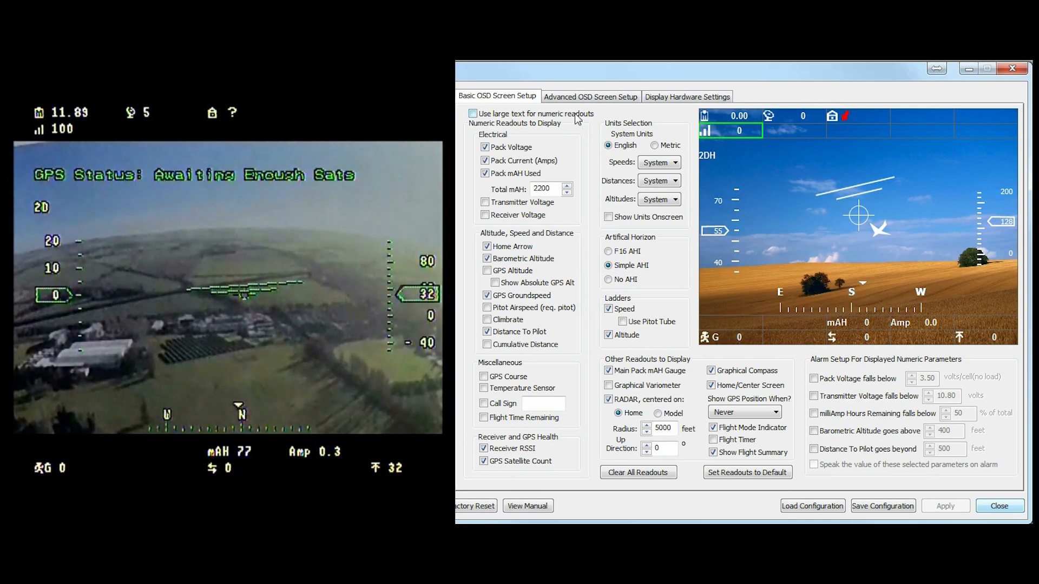
Step: Enable large text for numeric readouts and move the home arrow to the middle slot of the OSD's lower row, applying the changes
click(473, 114)
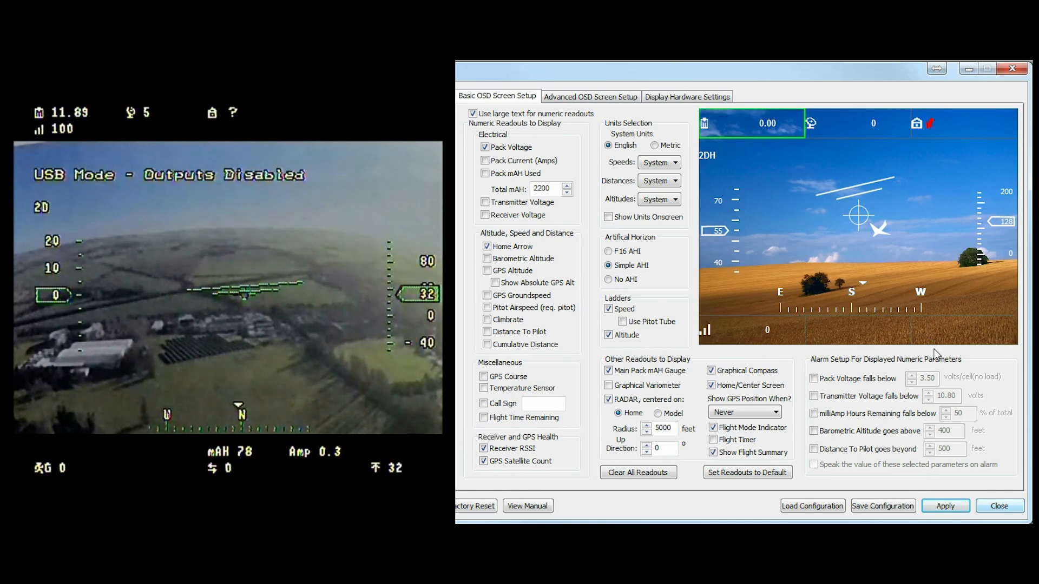
click(943, 508)
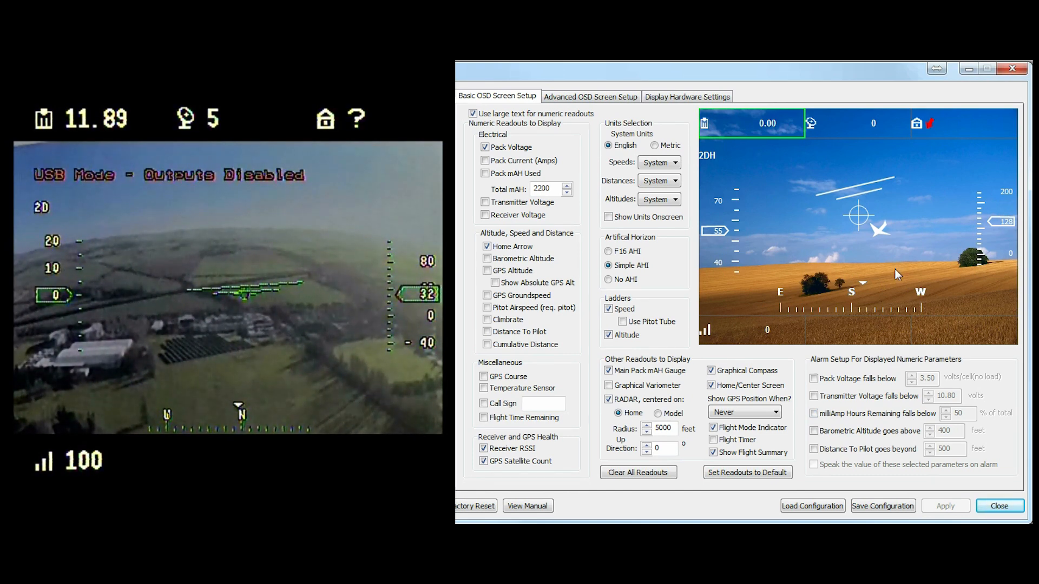
click(948, 129)
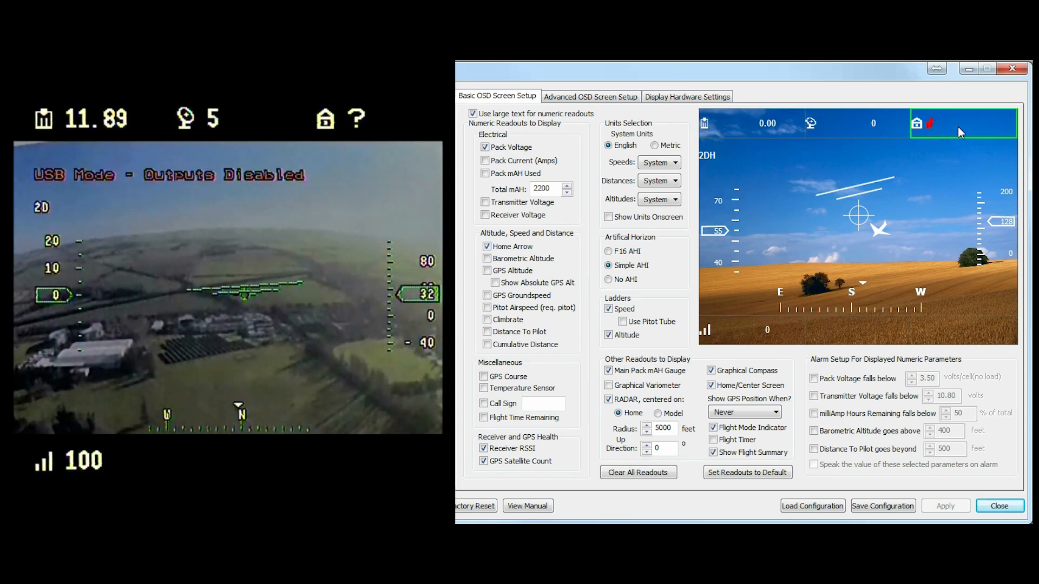
drag(962, 124, 867, 325)
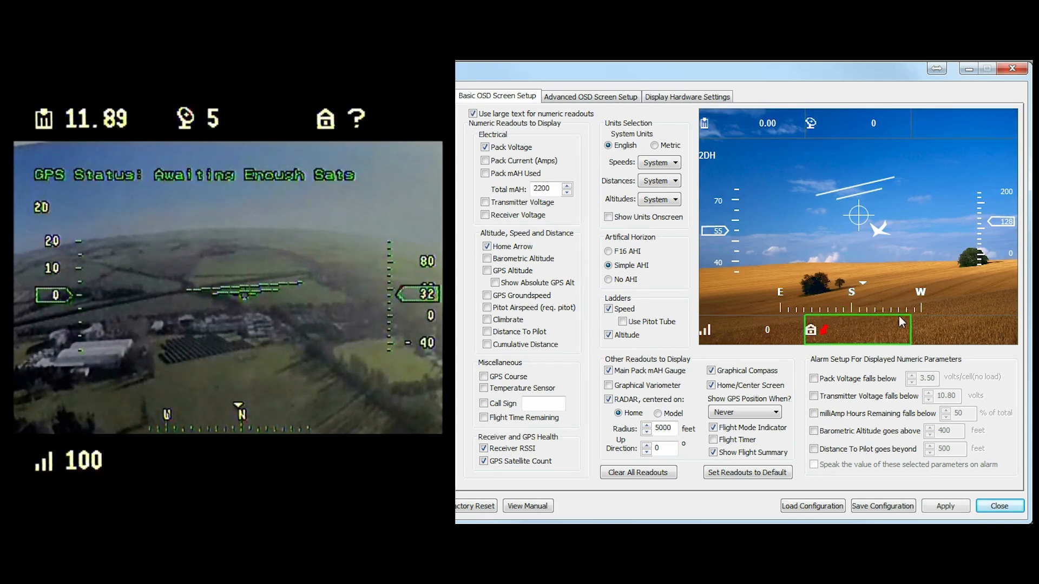
click(940, 507)
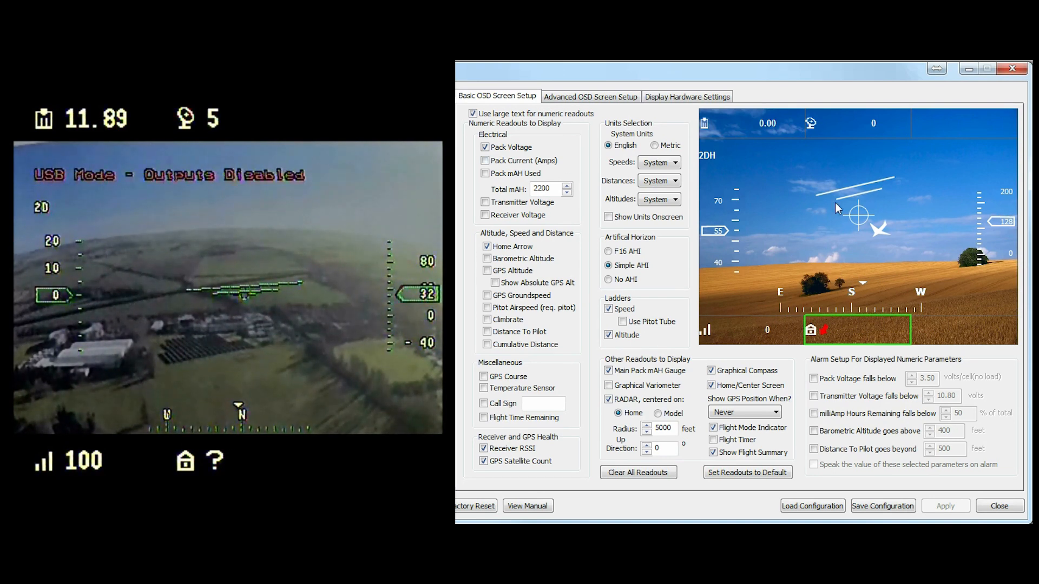
Step: Turn off large text for numeric readouts and add the Pack Current (Amps) readout, applying both changes
click(473, 114)
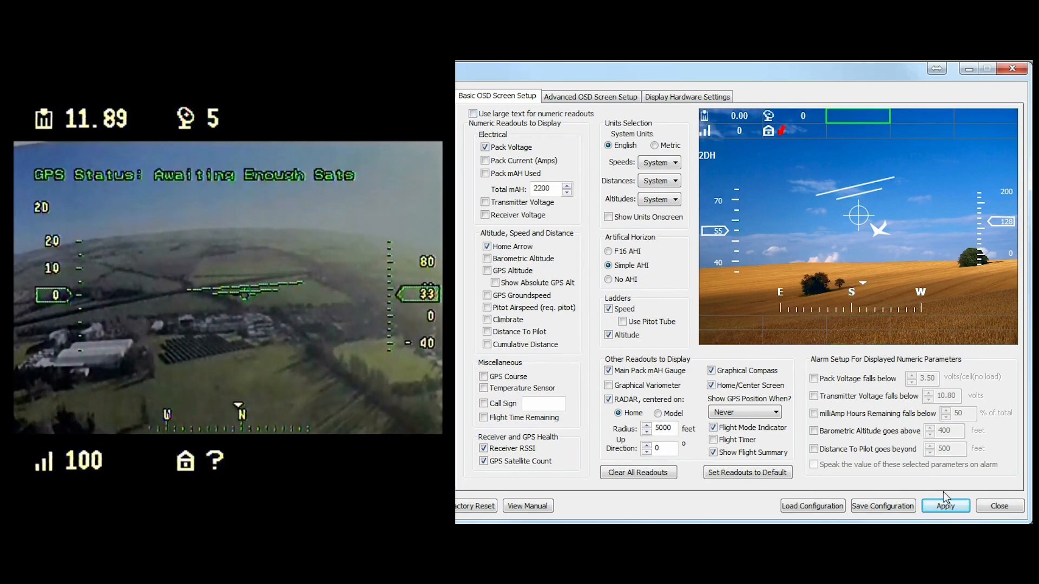
click(944, 506)
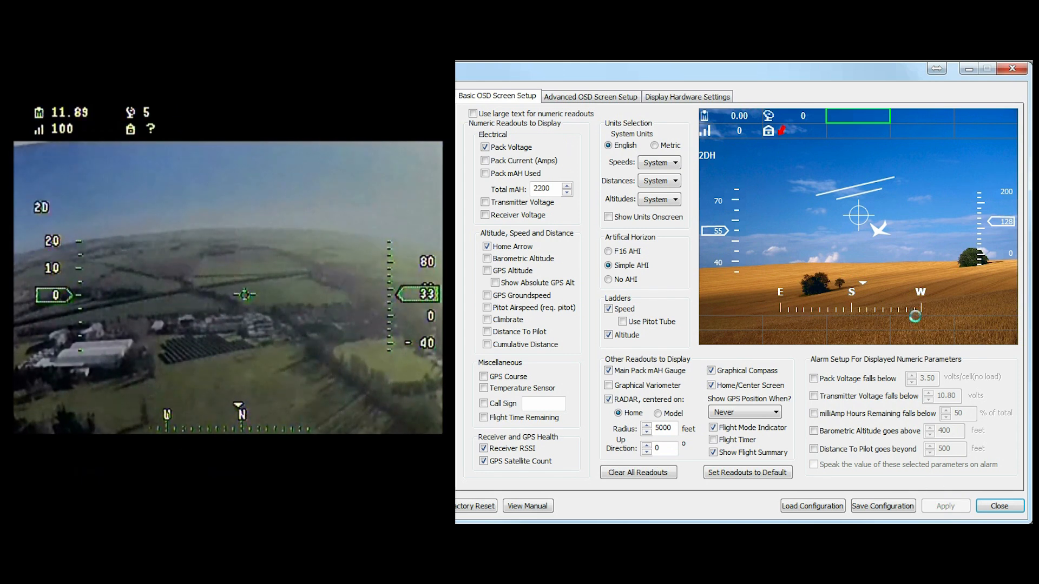
click(722, 118)
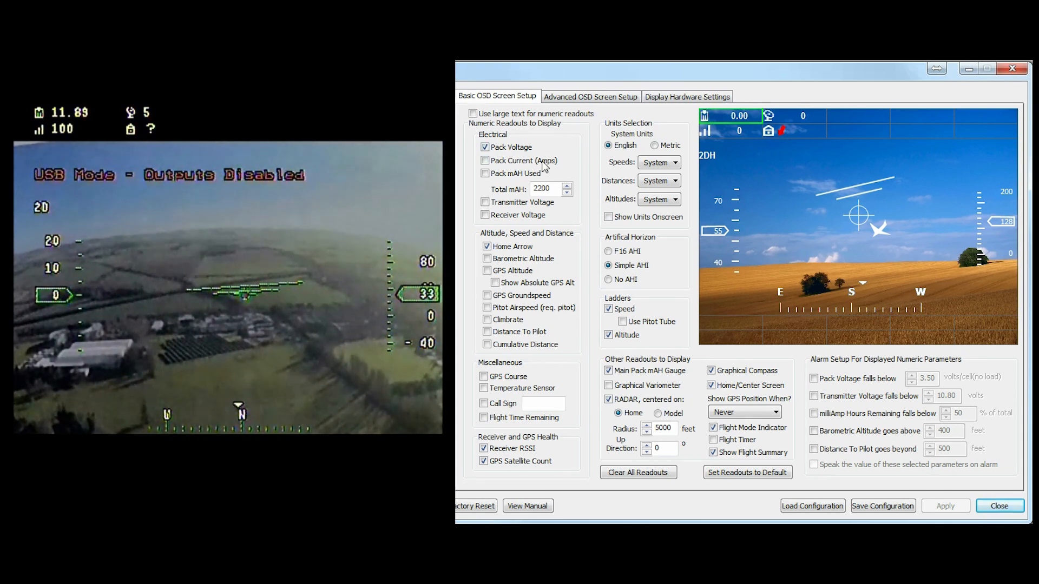
click(485, 161)
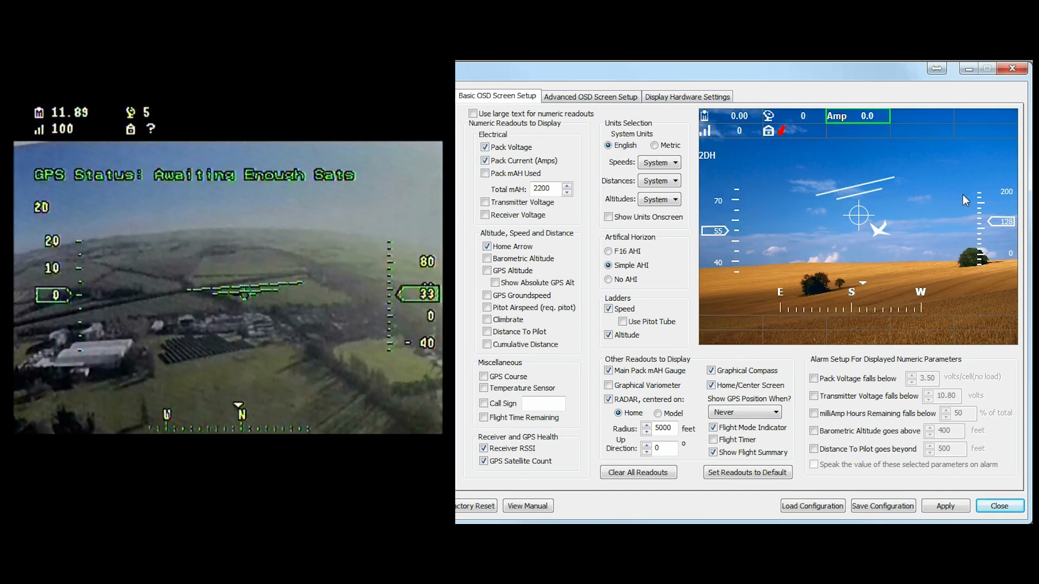
click(941, 505)
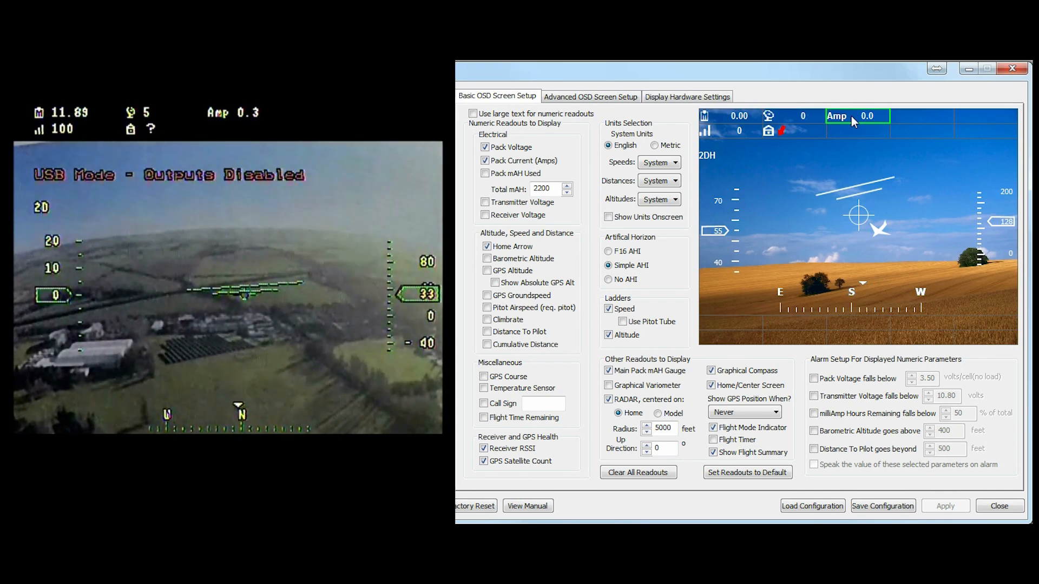
Step: Add the Pack mAH Used readout and move it directly beneath the Amp readout, applying the layout
click(485, 173)
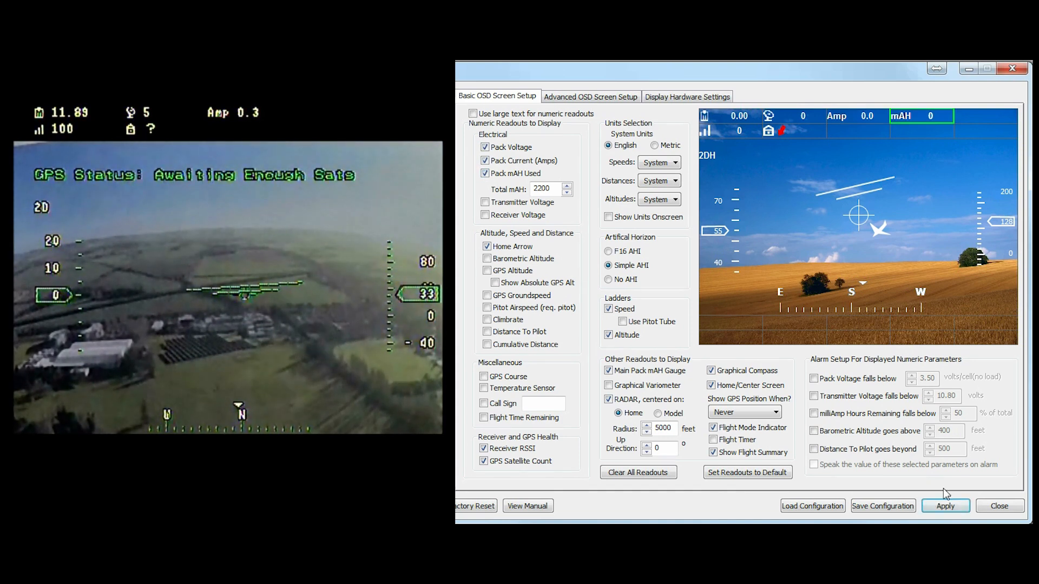
click(937, 507)
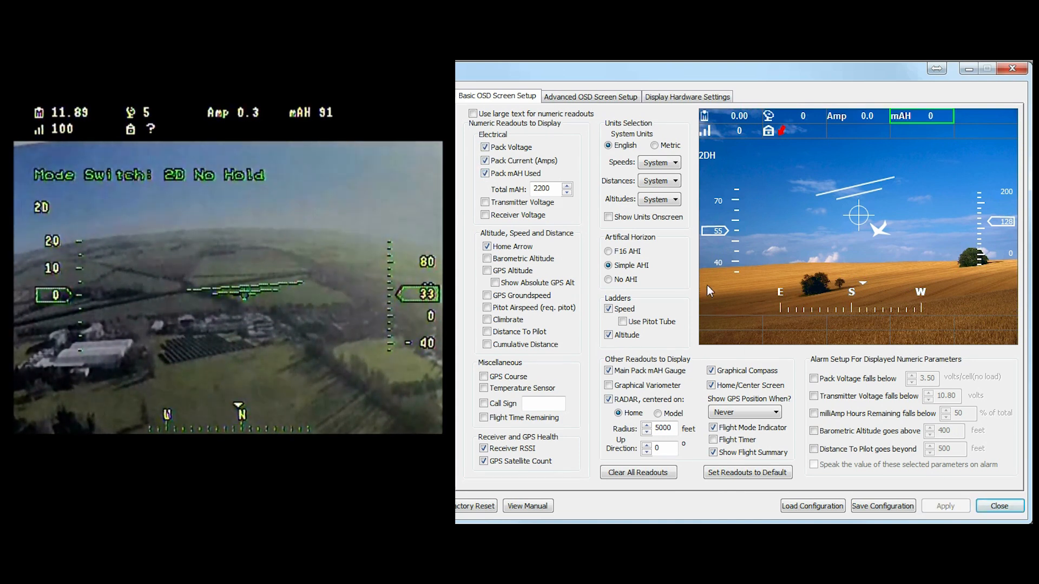
drag(931, 112, 861, 126)
click(946, 507)
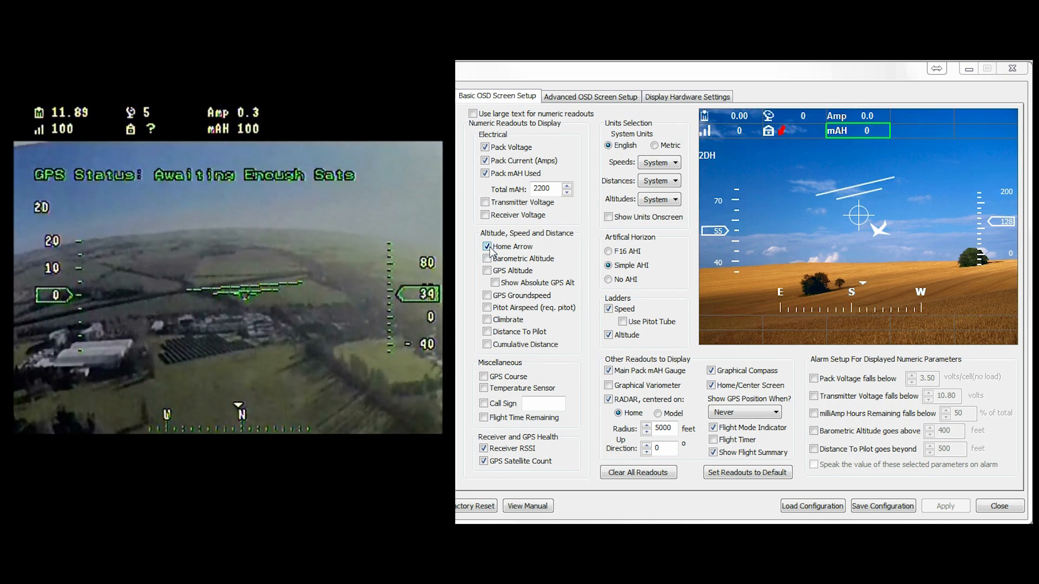
click(795, 132)
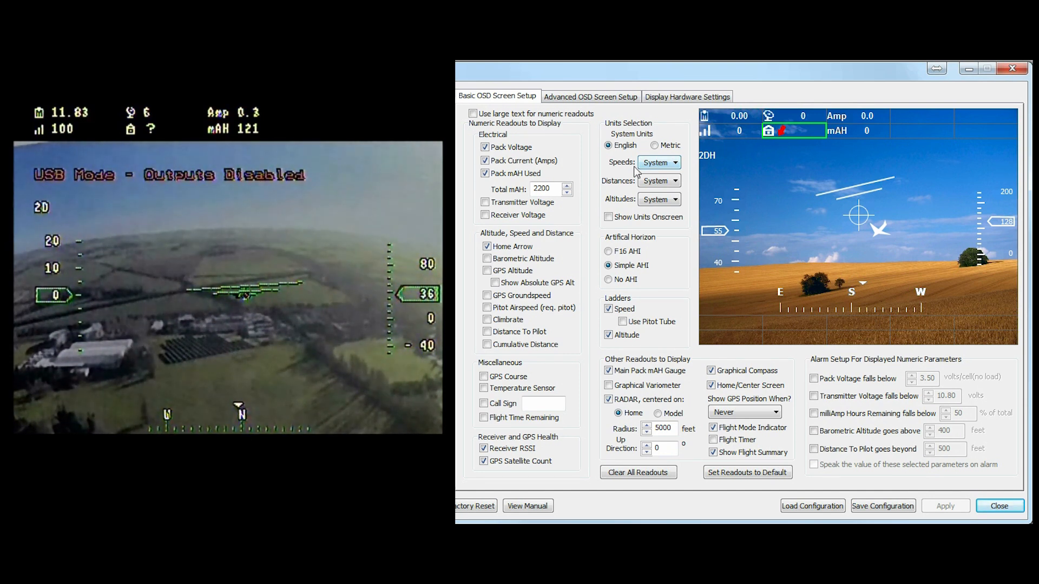
Step: Try Metric system units with speeds kept on System, and return the system units to English
click(666, 150)
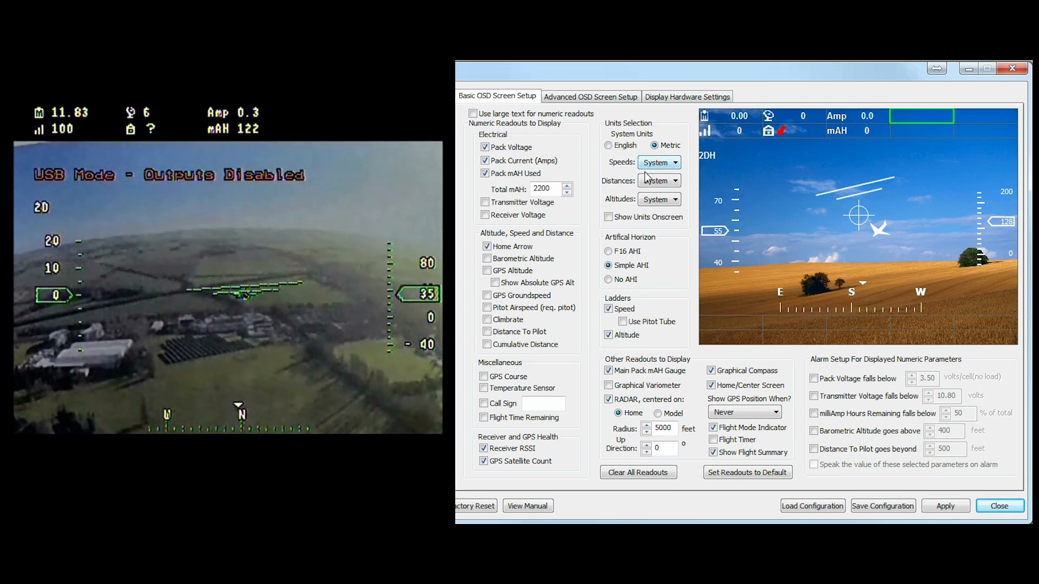
click(652, 165)
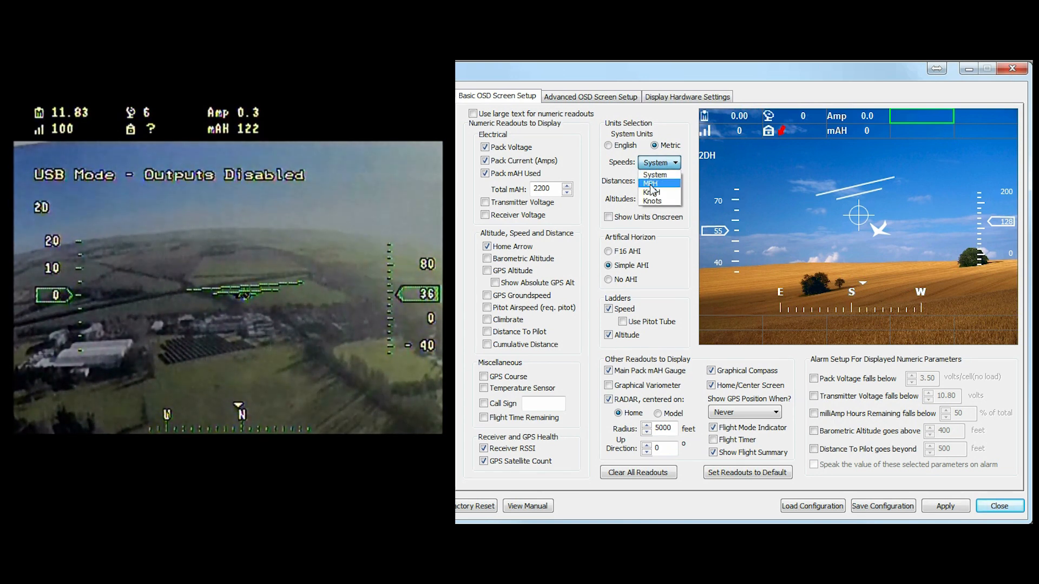
click(655, 175)
click(625, 146)
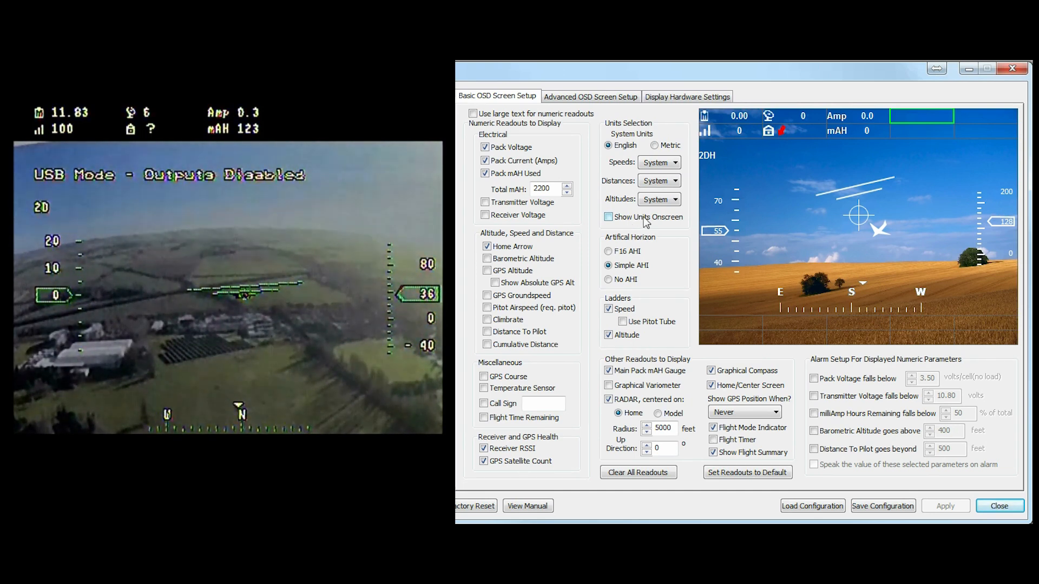
Step: Try showing units onscreen for the readouts, and hide them again, applying each change
click(624, 221)
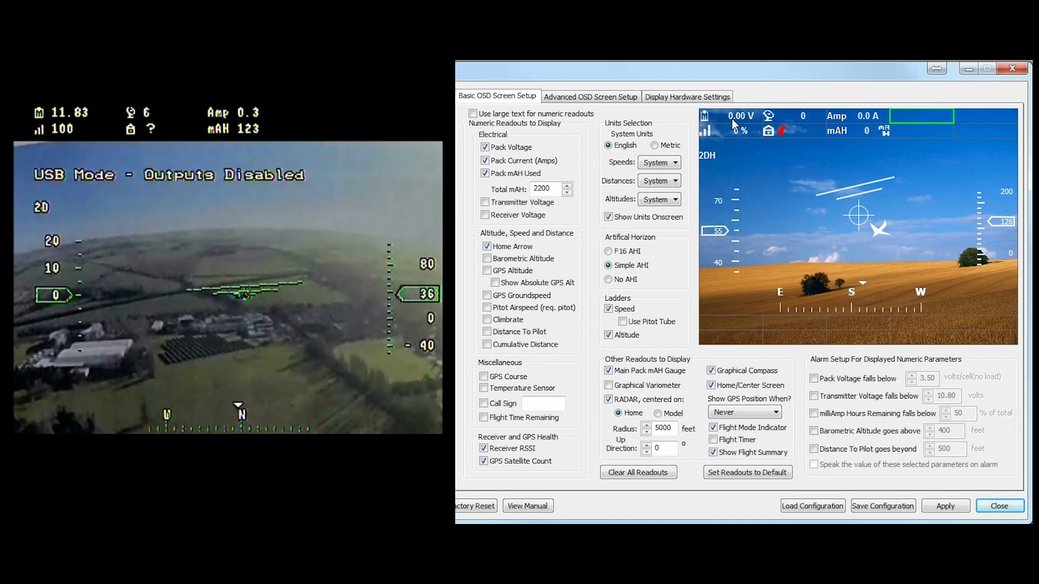
click(945, 506)
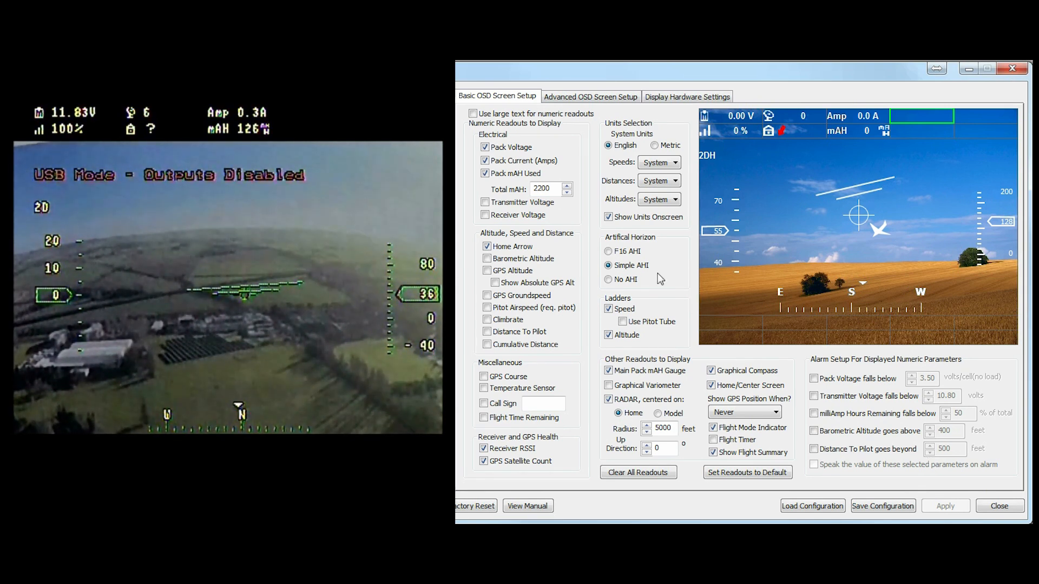
click(620, 218)
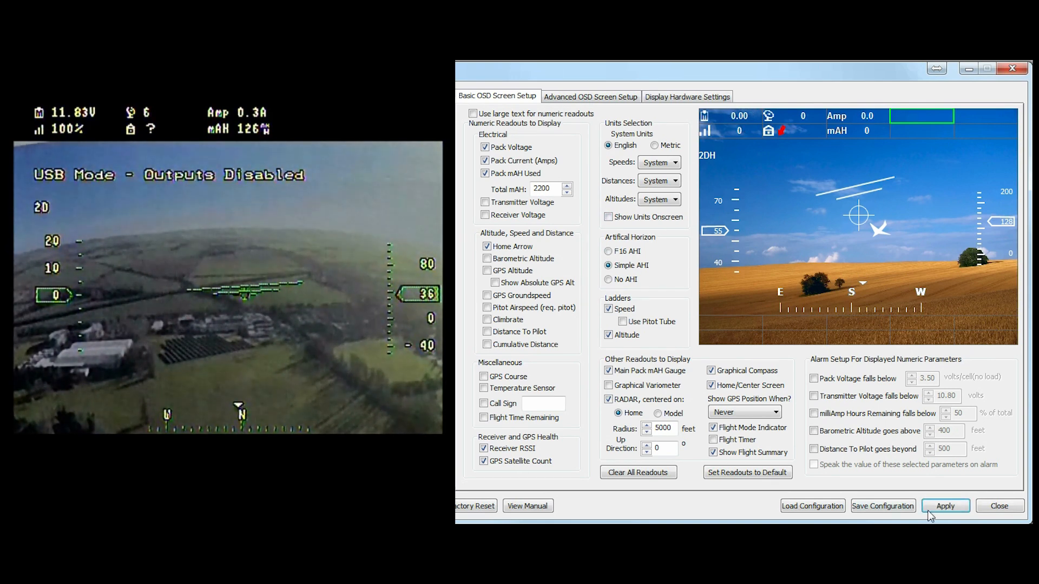
click(925, 511)
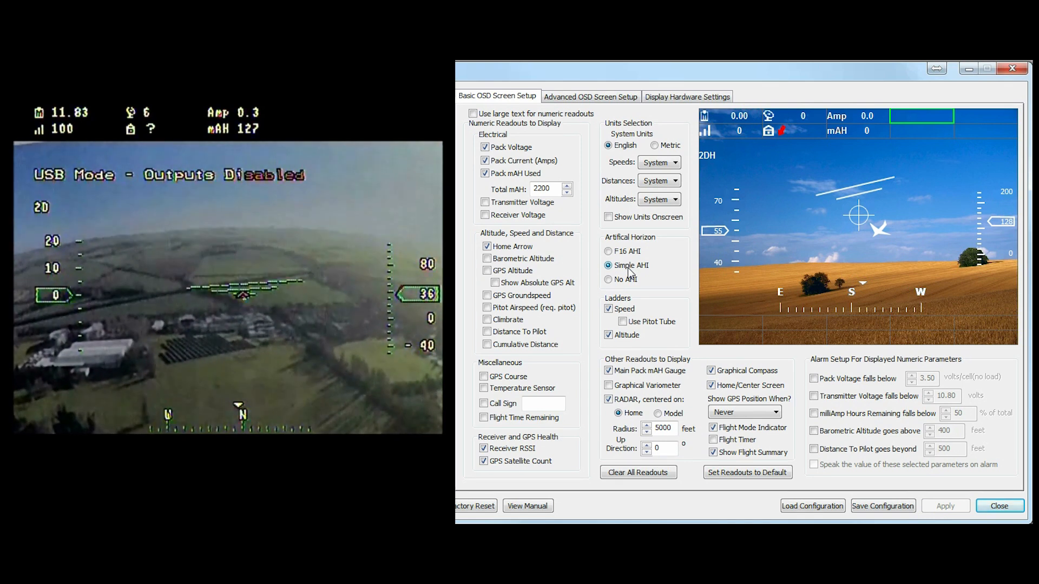
Step: Try the F16 AHI artificial horizon on the OSD and return to Simple AHI, applying each choice
click(615, 253)
click(944, 506)
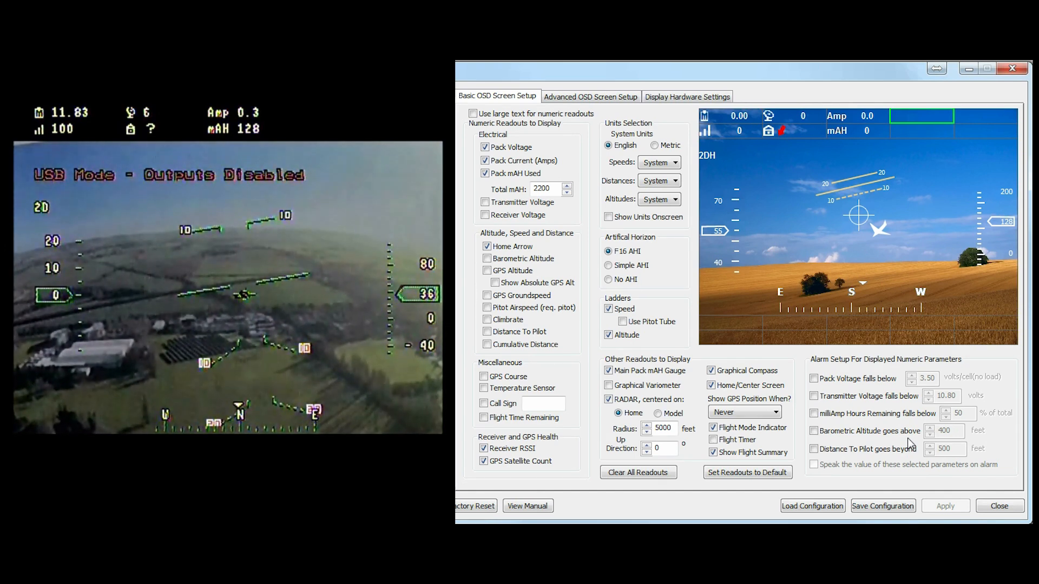
click(625, 265)
click(945, 506)
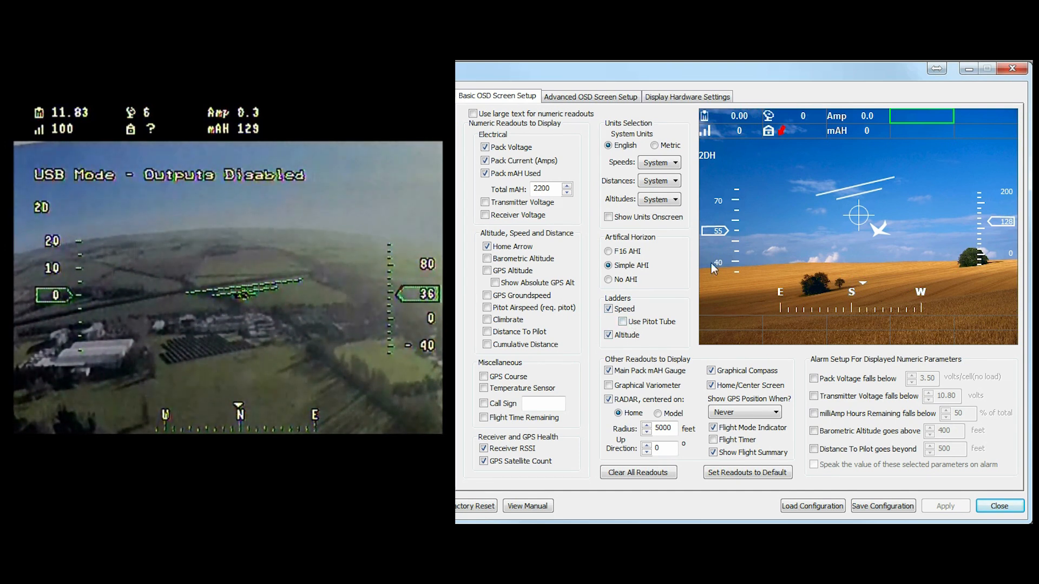
Step: Turn off the Speed ladder on the OSD and apply the change
click(609, 309)
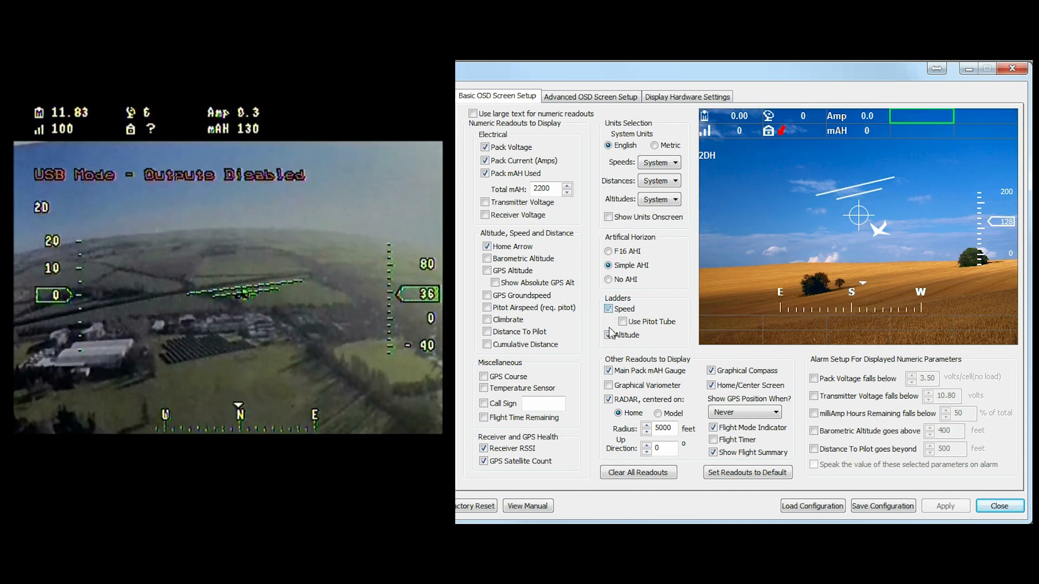
click(946, 506)
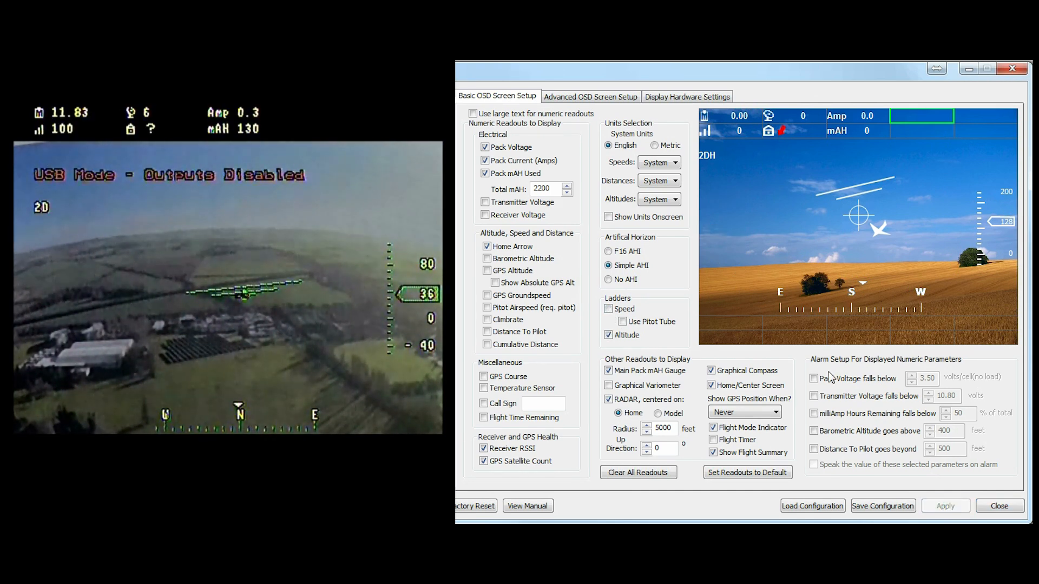
Step: Turn off the Altitude ladder and turn on the Main Pack mAH Gauge on the OSD, applying each change
click(608, 335)
click(934, 503)
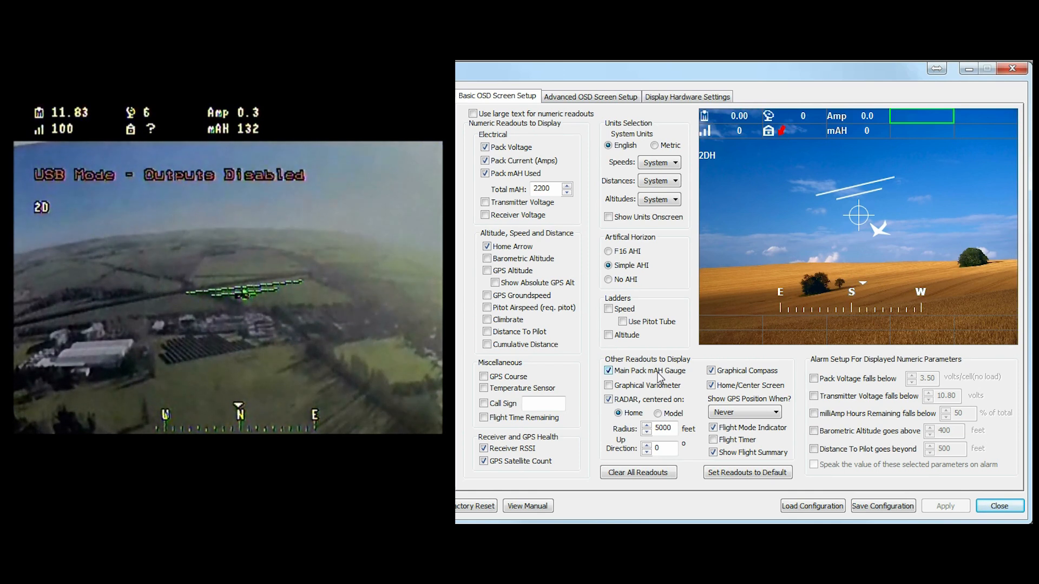
click(610, 372)
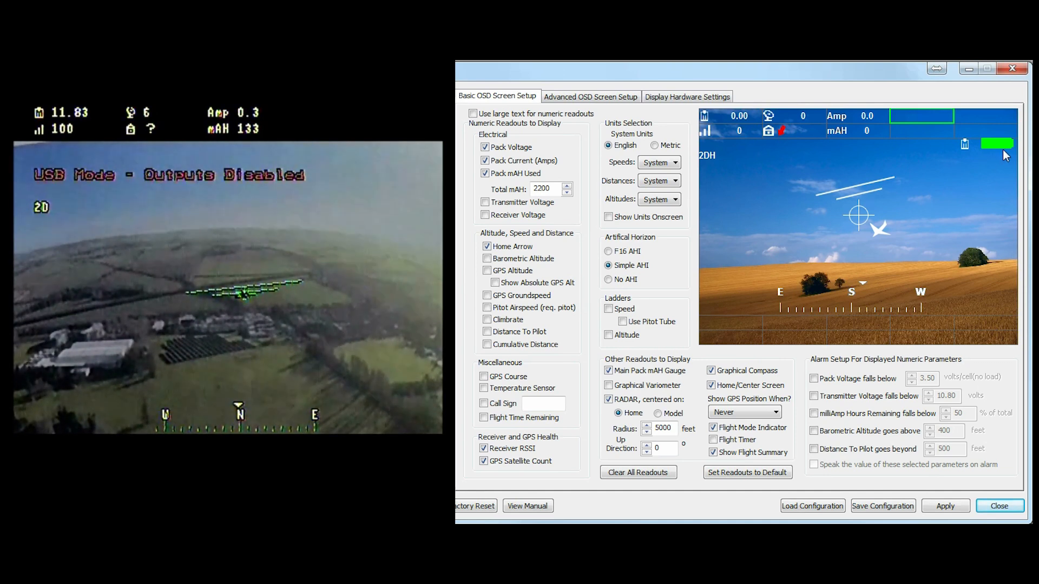
click(945, 506)
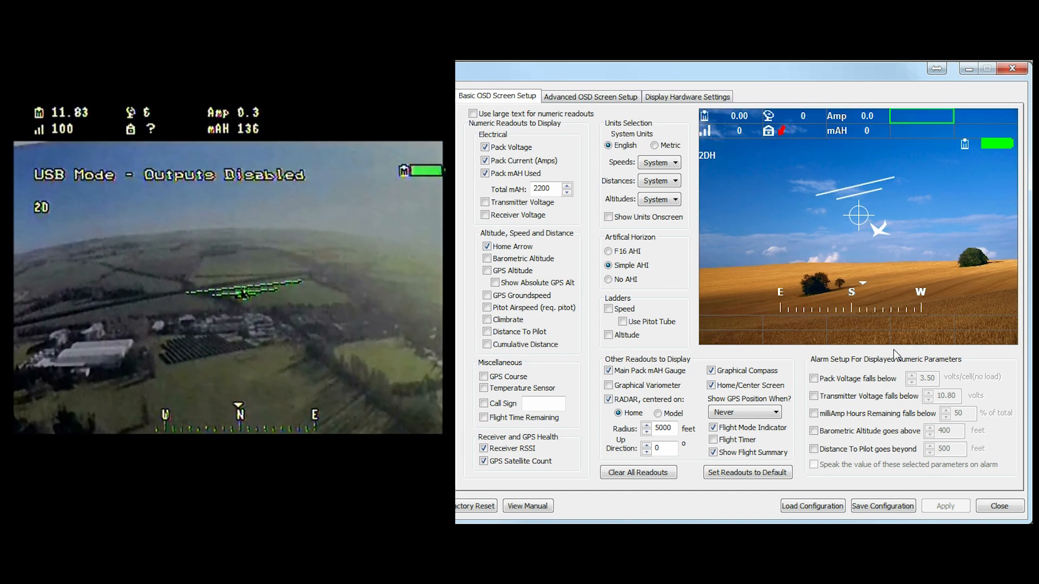
drag(551, 190, 522, 195)
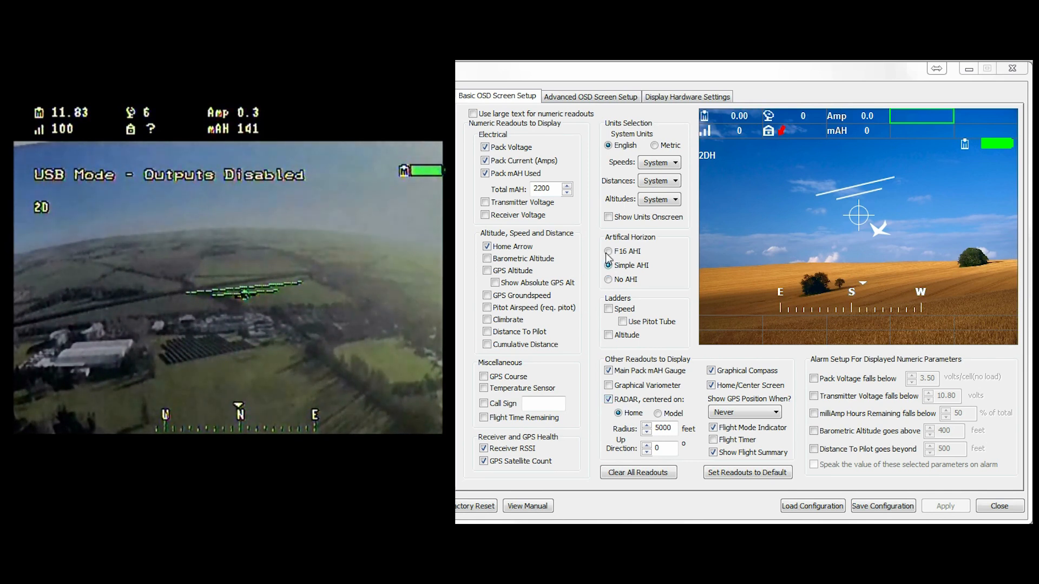
Step: Try No AHI for the artificial horizon and return to Simple AHI, applying each choice
click(608, 279)
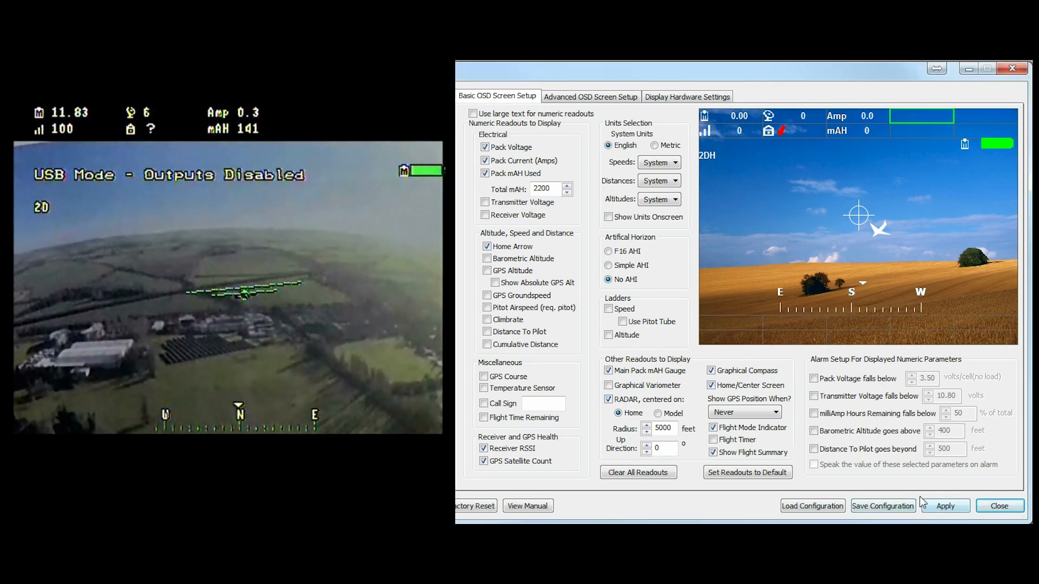
click(936, 505)
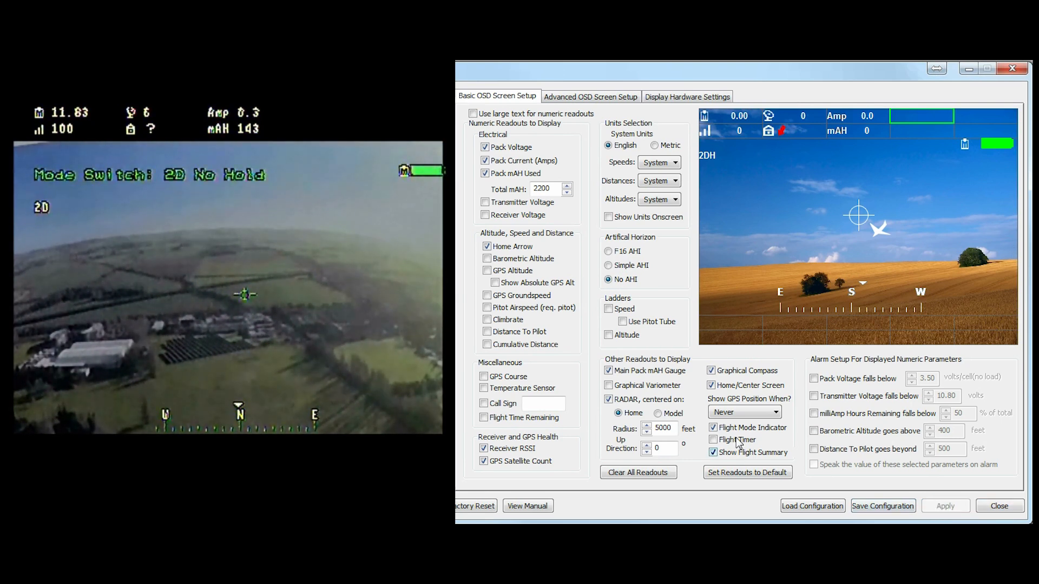
click(608, 265)
click(937, 505)
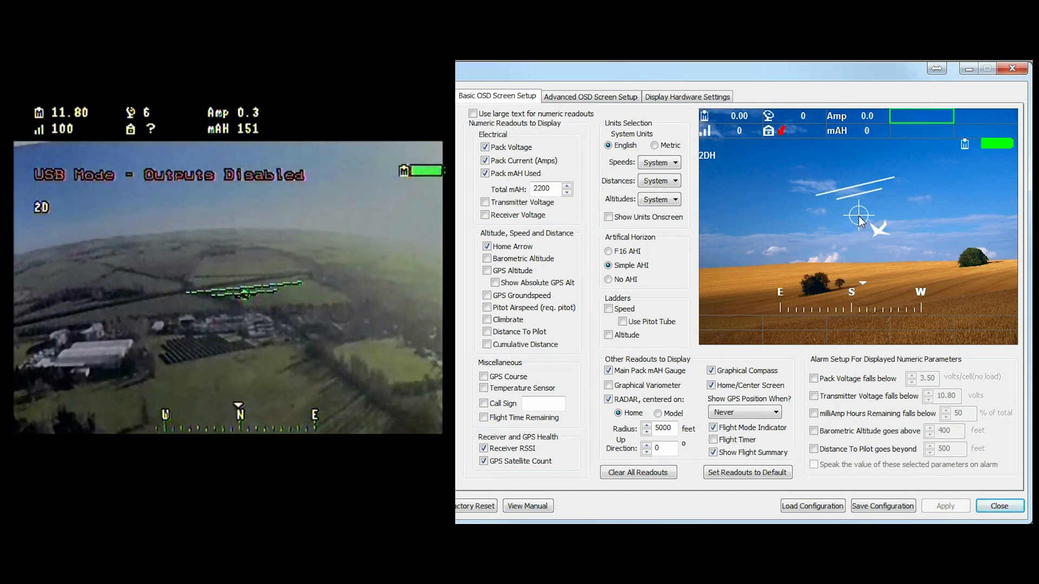
Step: Examine the Up Direction and Radius settings of the RADAR readout
double_click(662, 448)
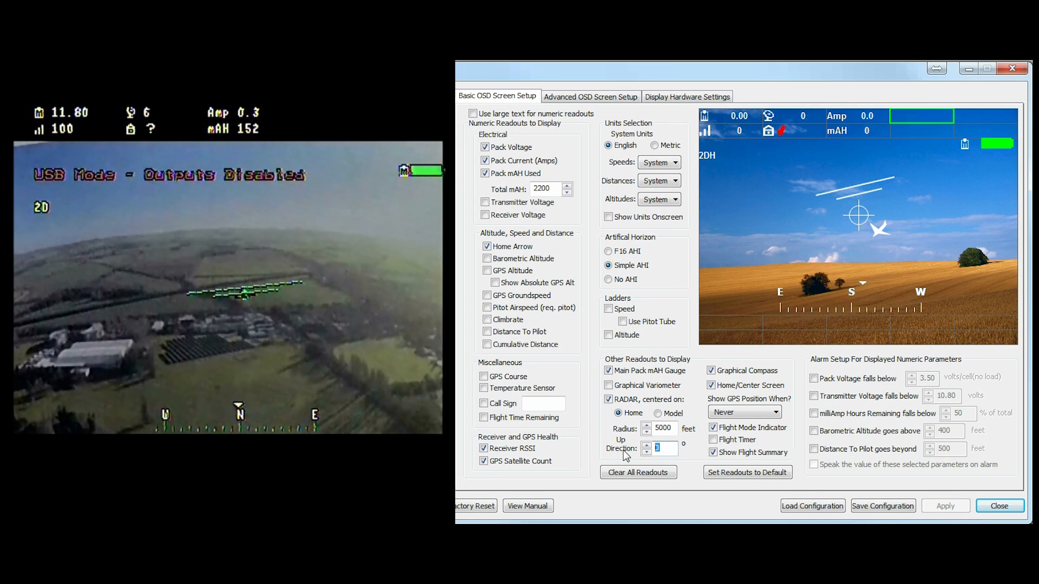
click(663, 450)
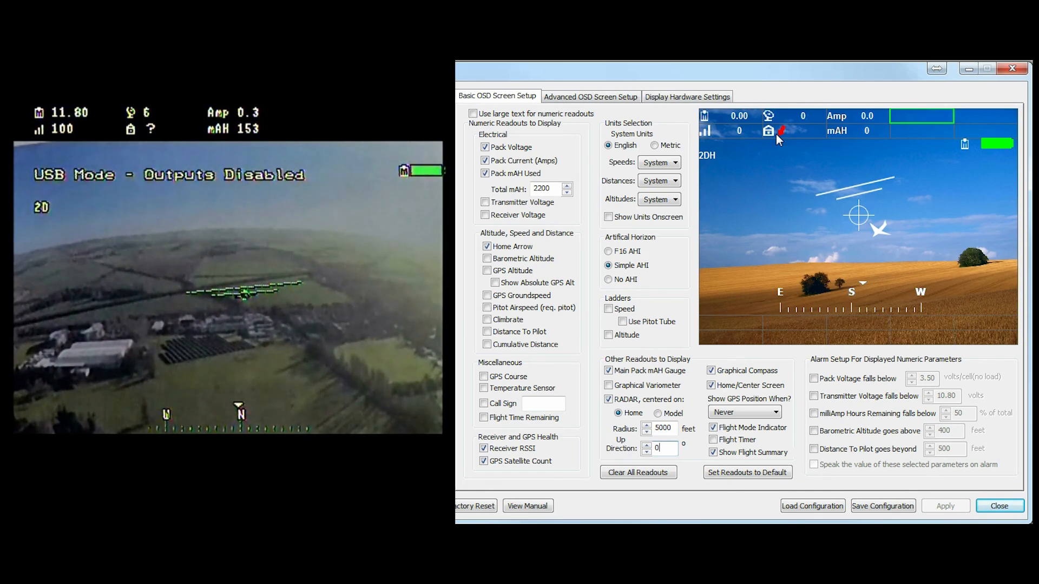
drag(675, 428, 650, 428)
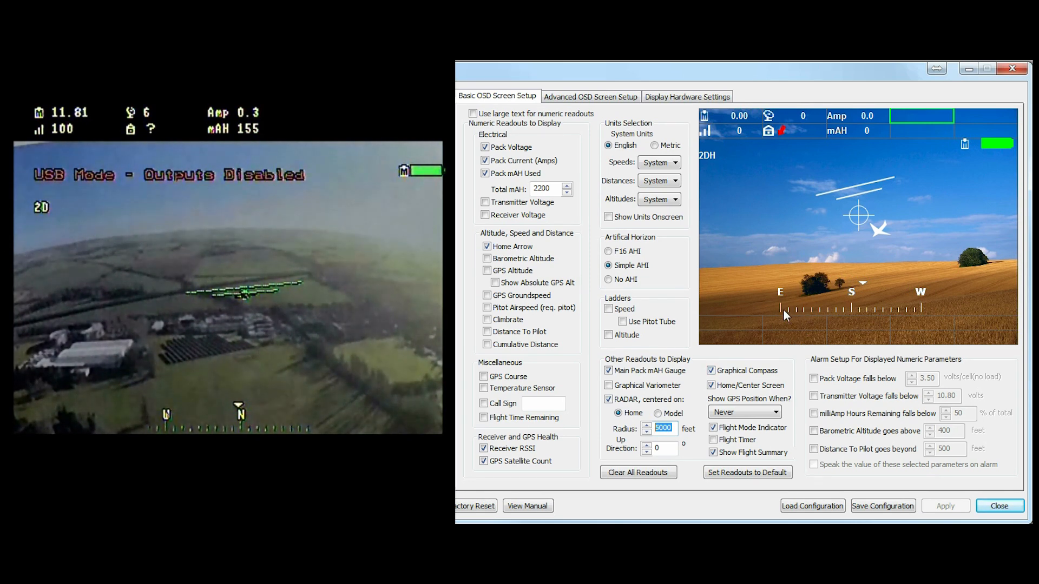
Step: Try hiding the Graphical Compass on the OSD, and show it again, applying each change
click(711, 371)
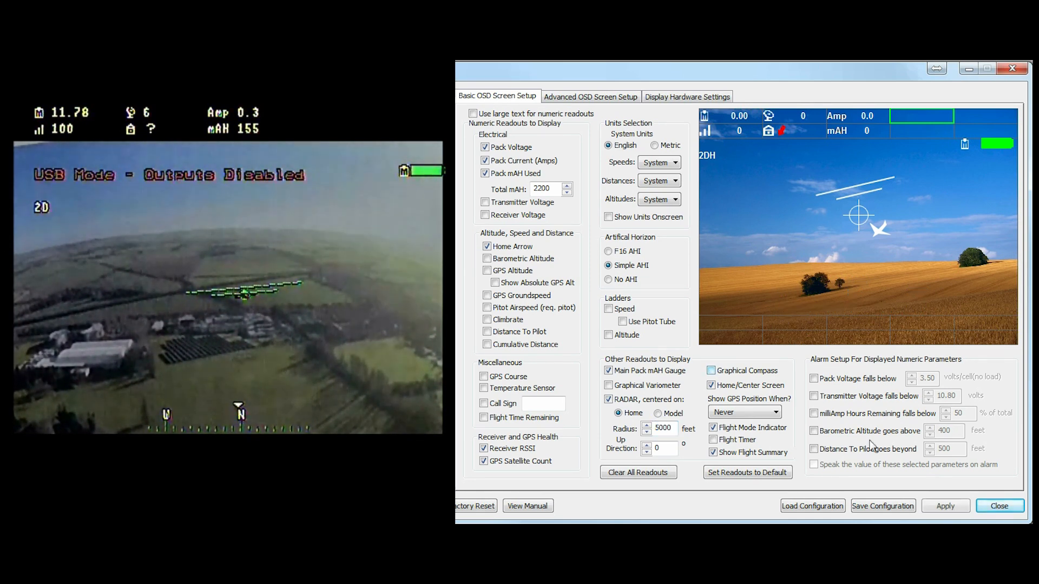
click(936, 505)
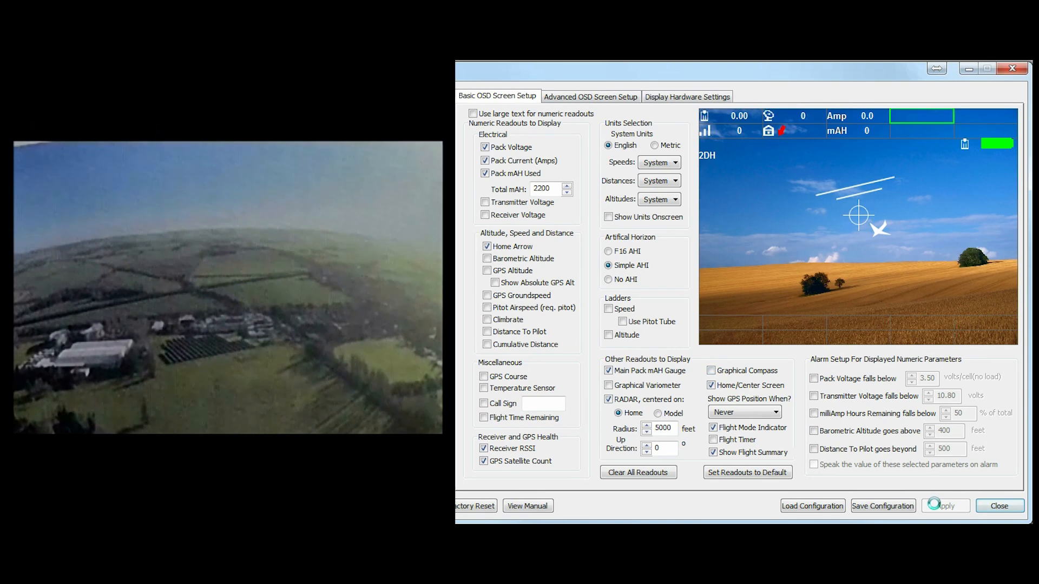
click(712, 371)
click(942, 506)
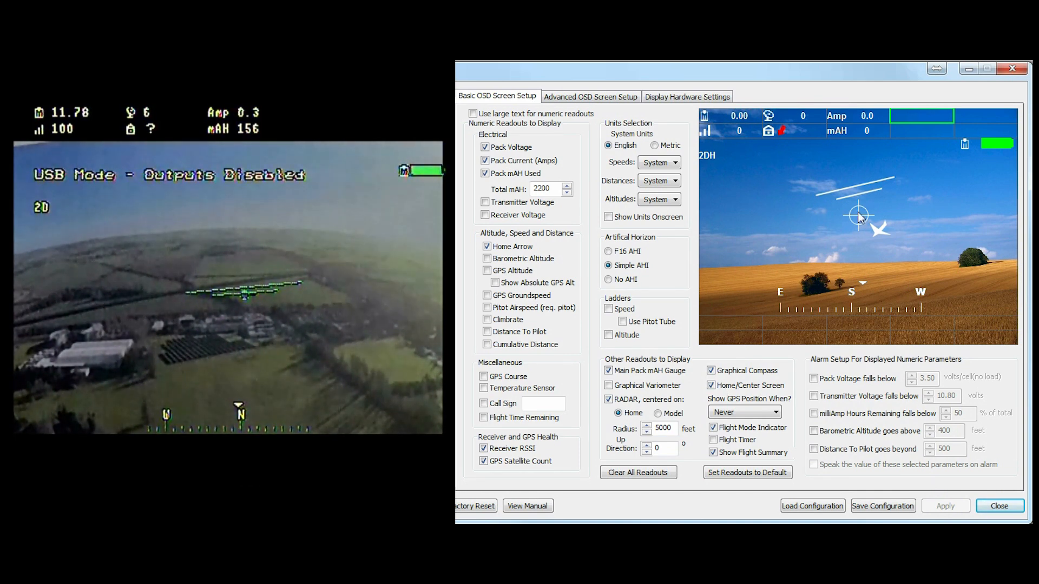
Step: Try hiding the Home/Center Screen marker, and show it again, applying each change
click(711, 386)
click(943, 507)
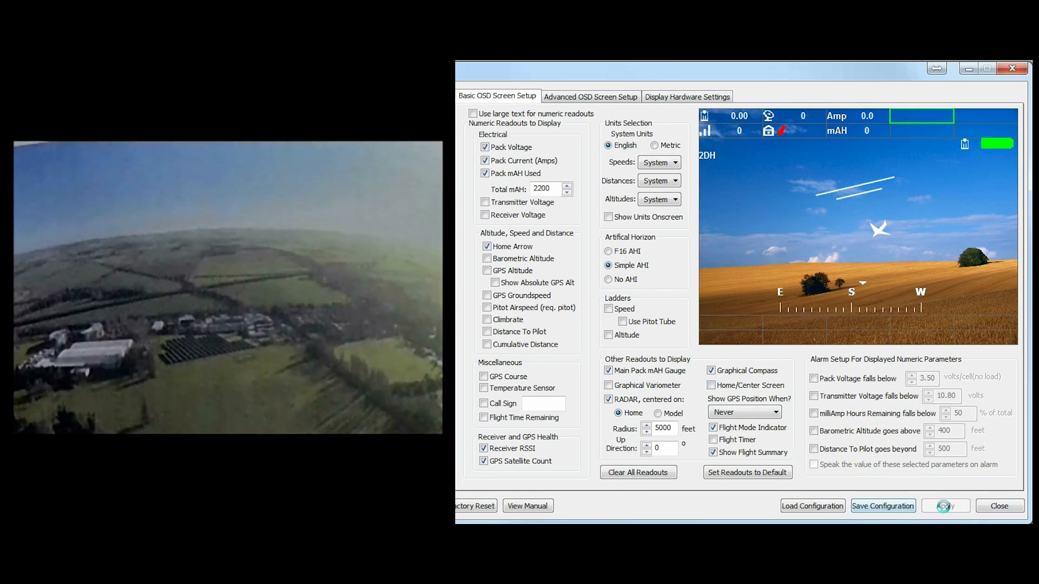
click(711, 385)
click(946, 507)
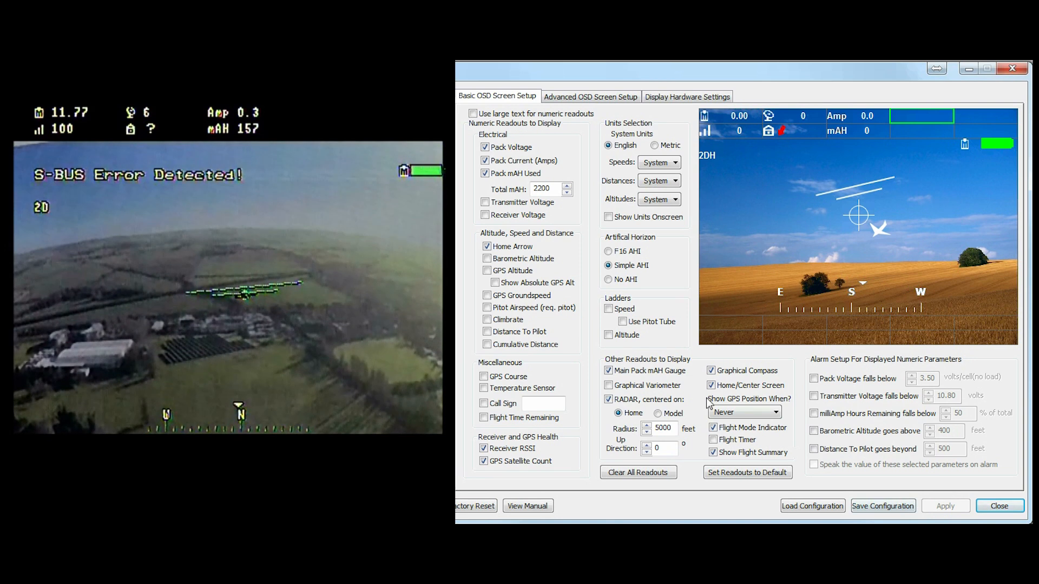
Step: Try showing the GPS position Always, return it to Never with each choice applied, and review the other display conditions
click(736, 413)
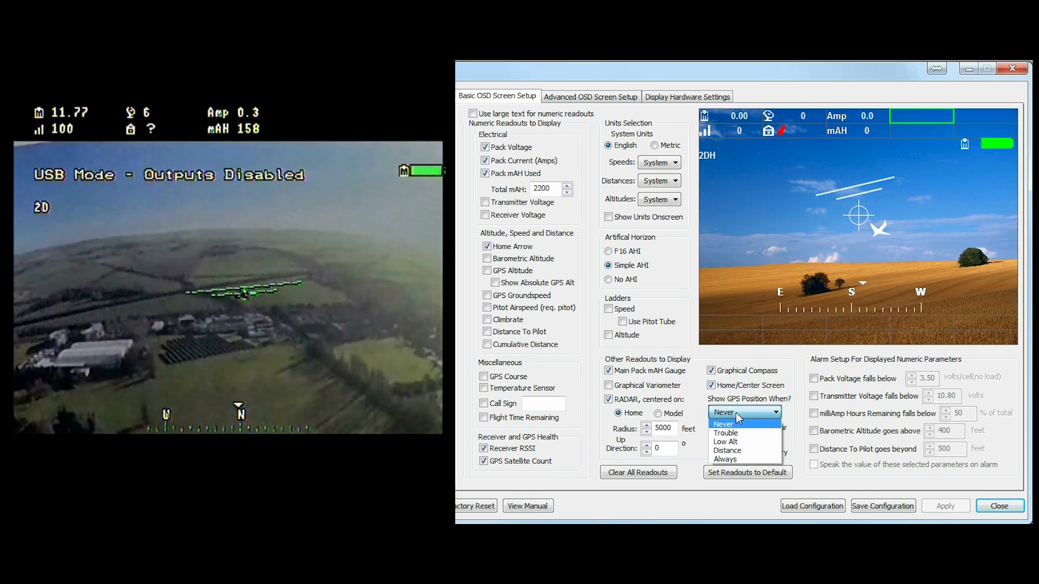
click(731, 456)
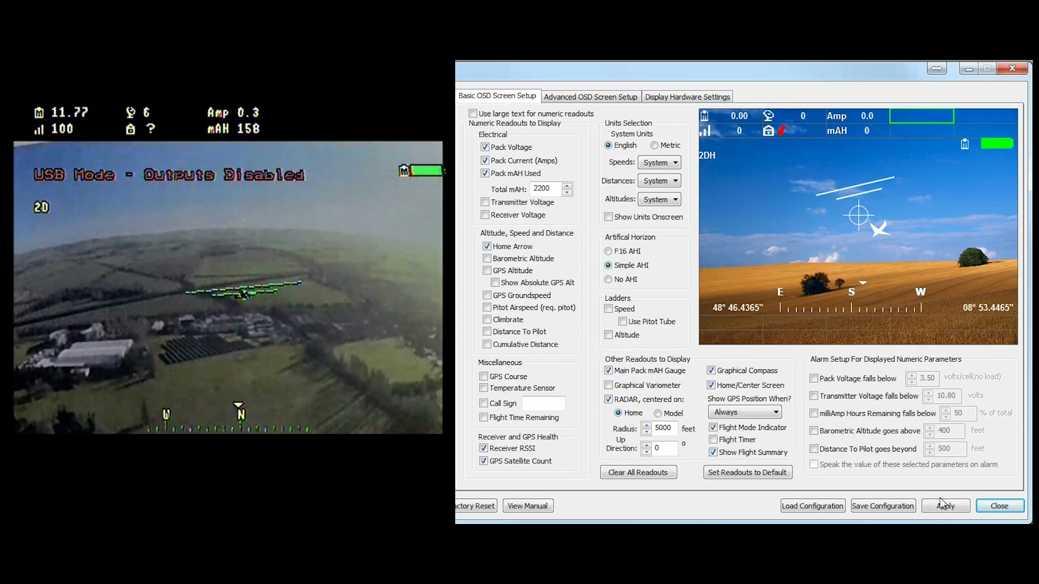
click(946, 507)
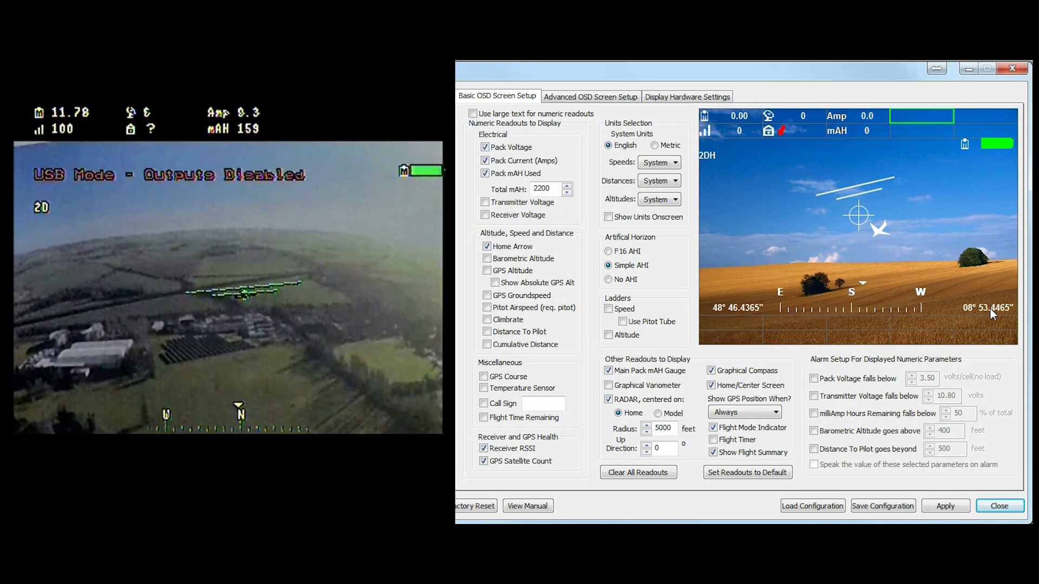
click(935, 508)
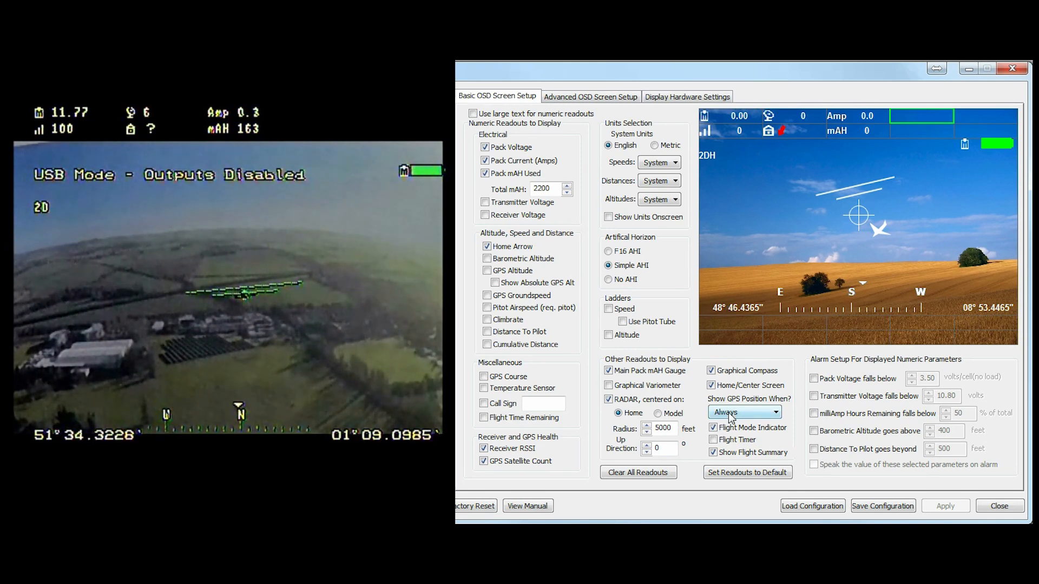
click(747, 412)
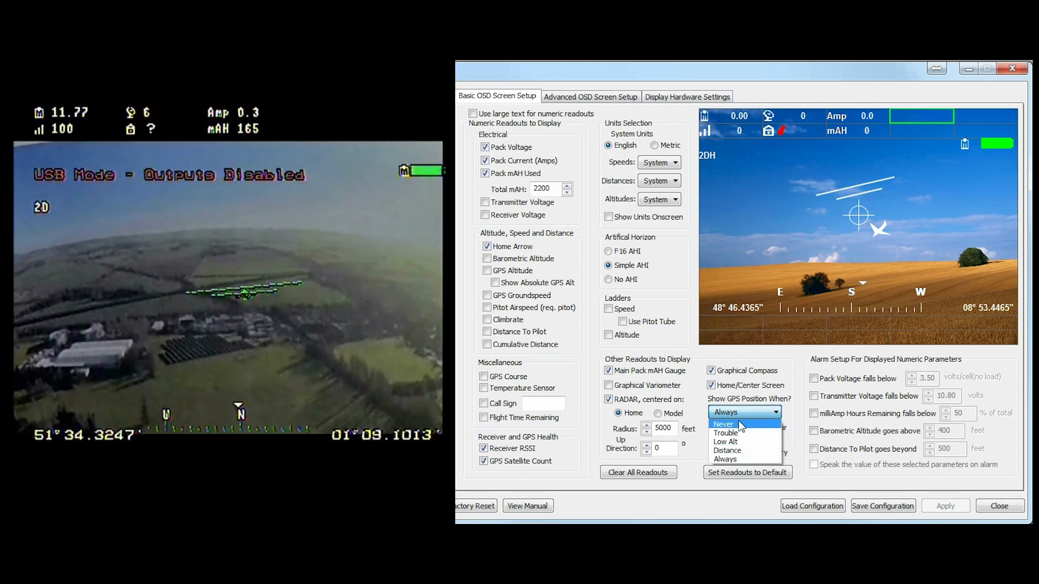
click(765, 425)
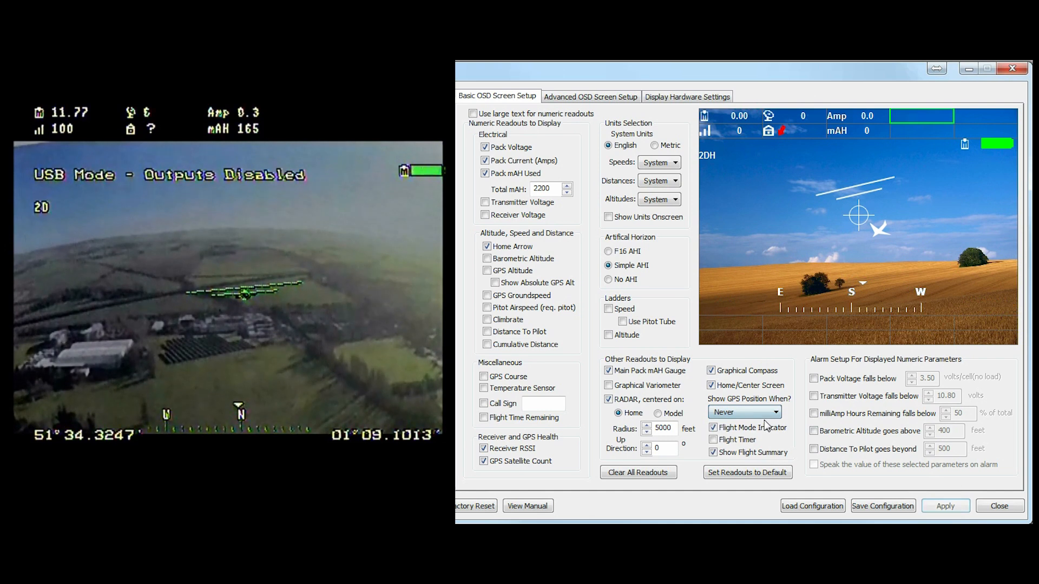
click(950, 506)
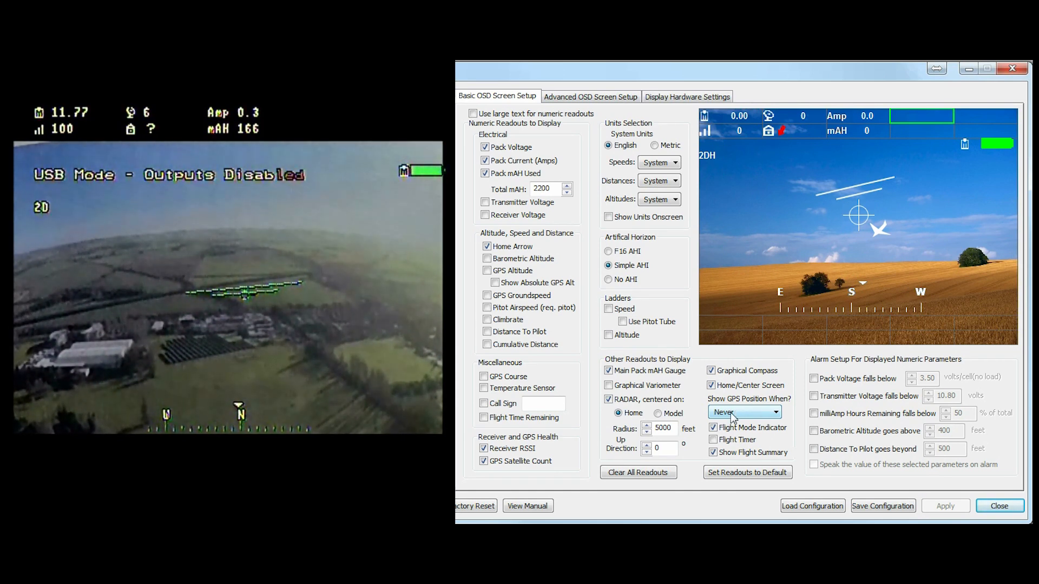
click(731, 413)
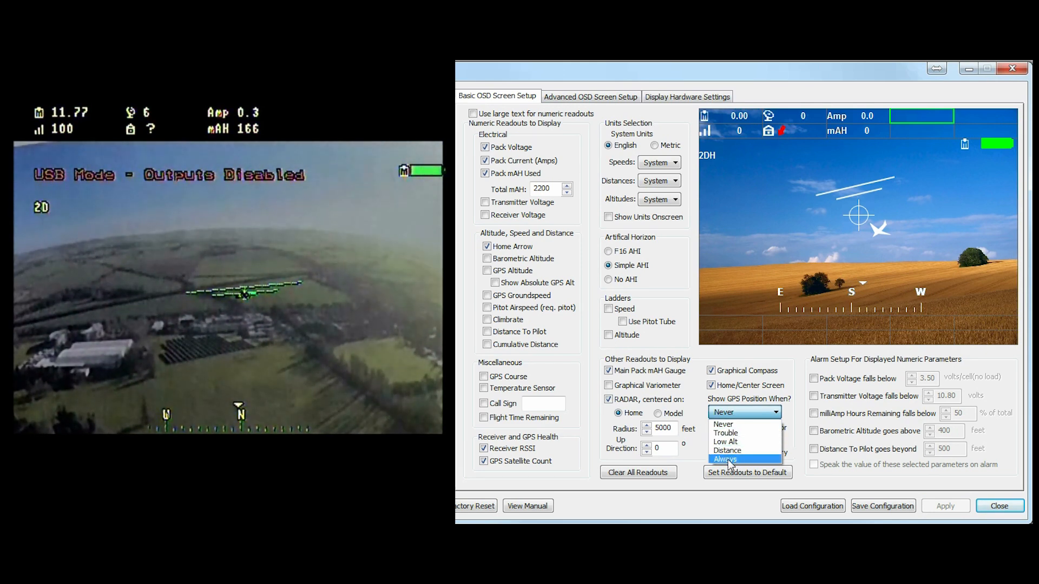
click(742, 413)
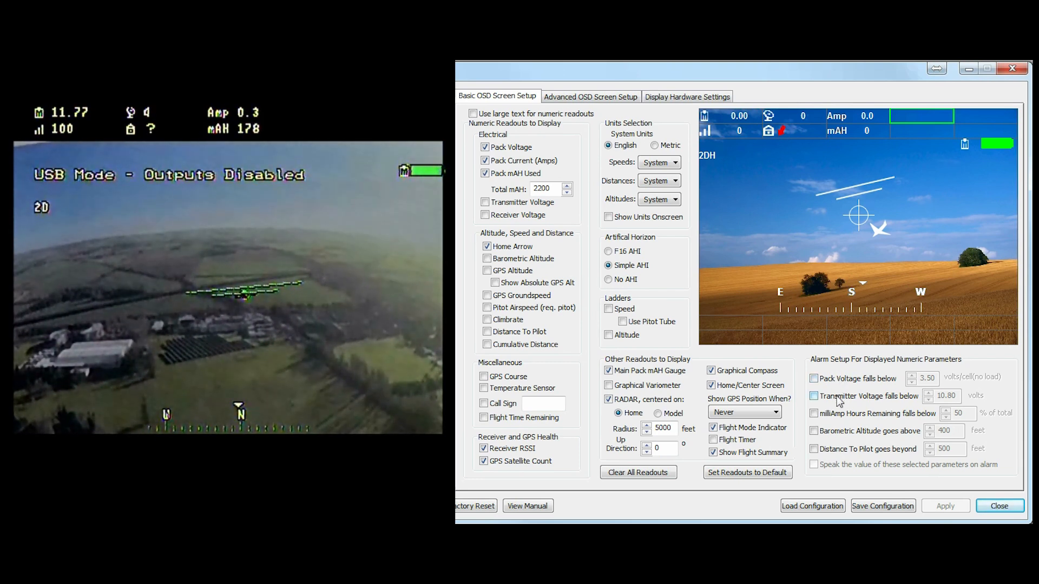
Step: Try the alarm for pack voltage falling below 3.50 volts/cell, and turn it off again
click(829, 380)
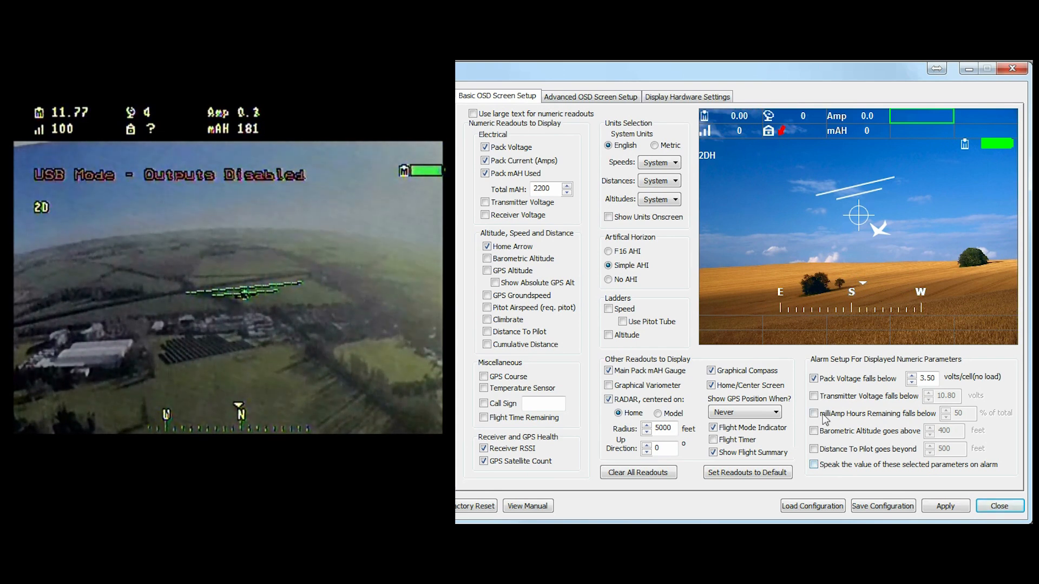
click(814, 378)
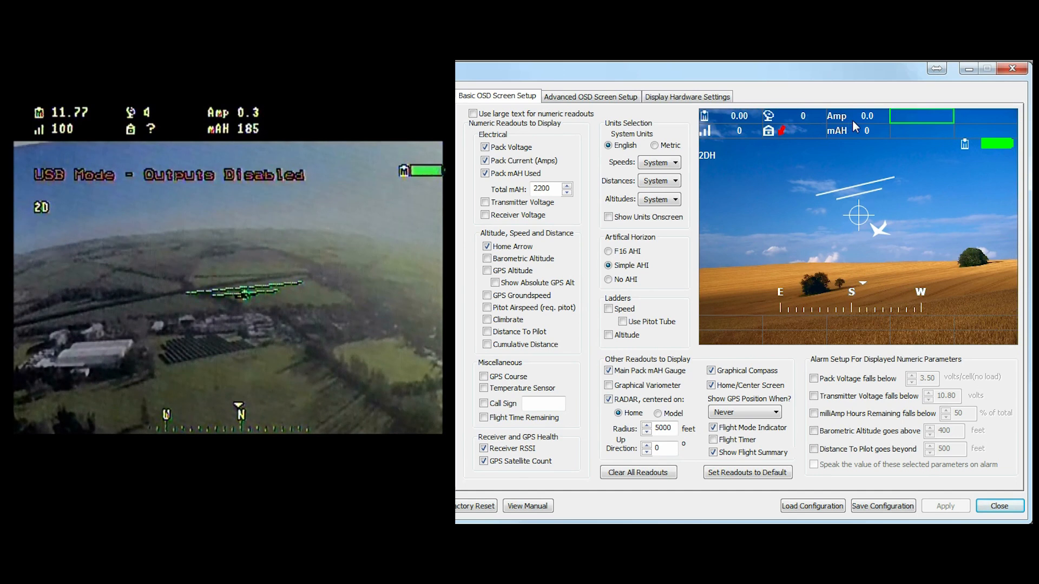
Step: Move the mAH, Amp and GPS satellite count readouts below the compass in the OSD preview, and apply the layout
drag(852, 131, 858, 322)
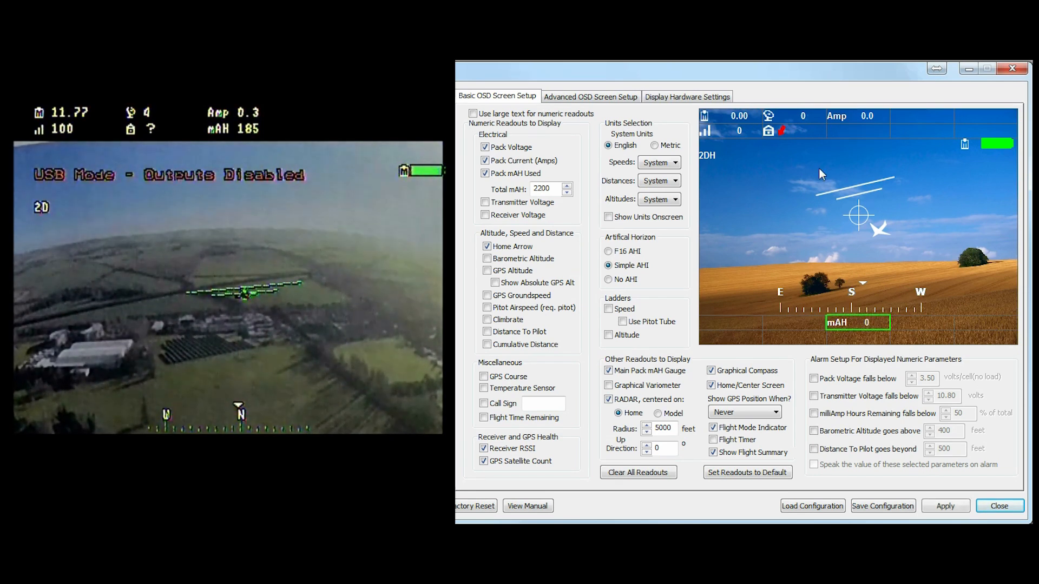
drag(847, 116, 847, 337)
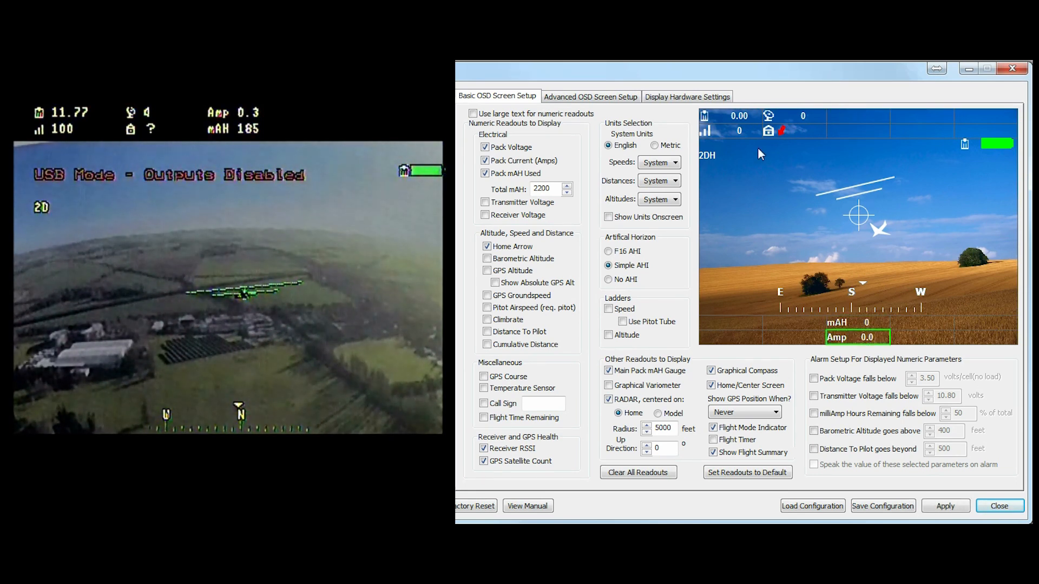
drag(791, 106, 809, 337)
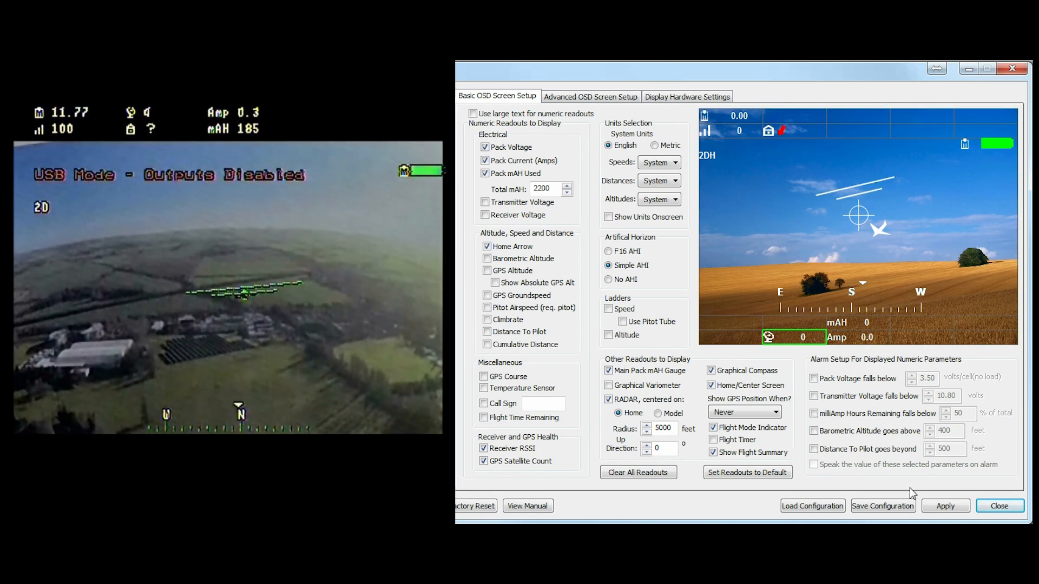
click(941, 507)
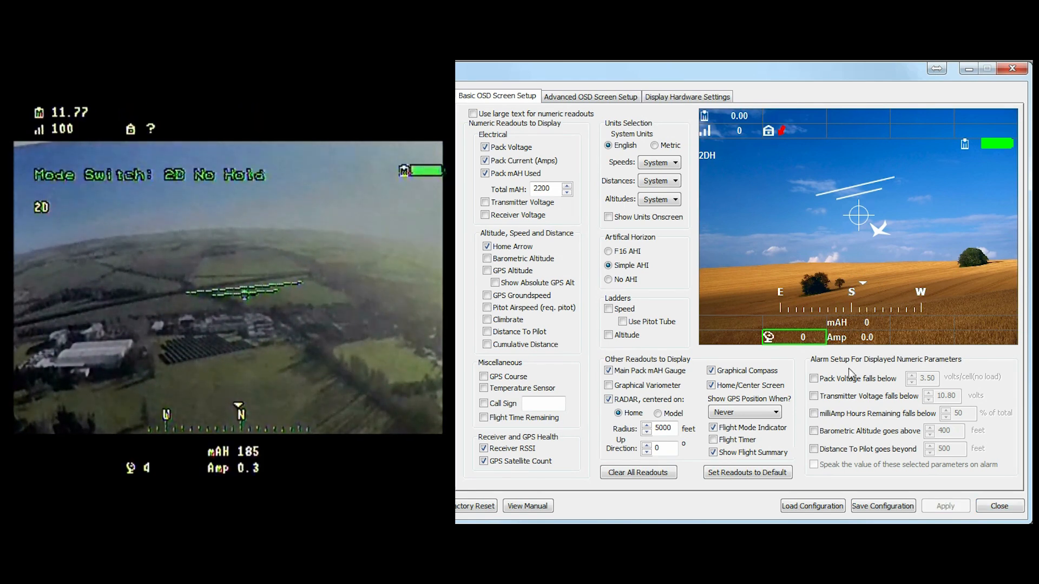